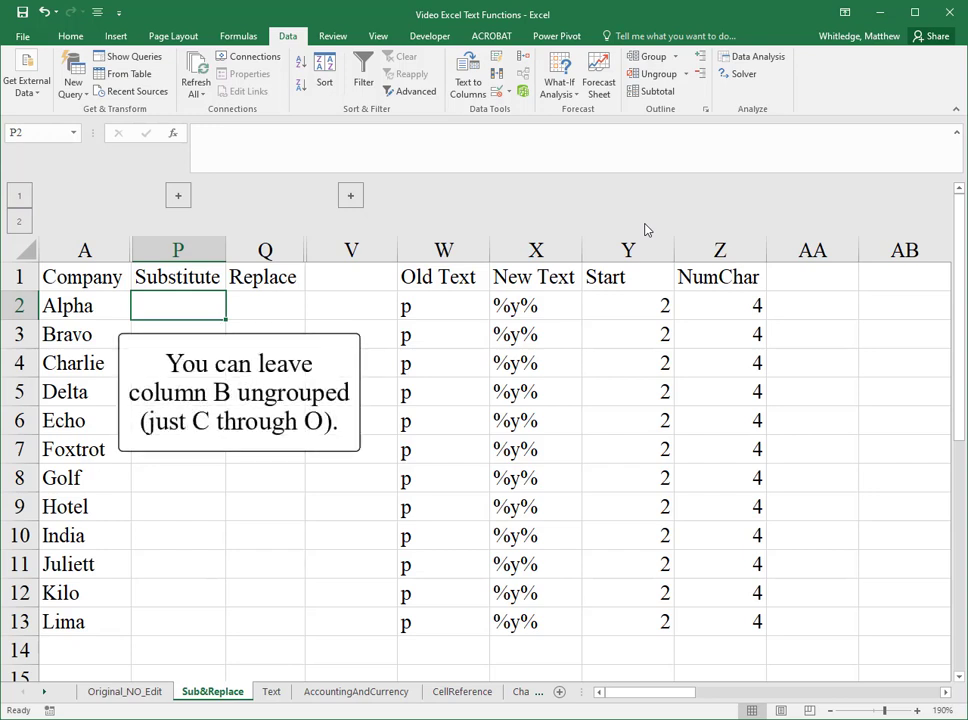
Expand the grouped columns R through U to view their headings, and collapse them again.
left_click(350, 195)
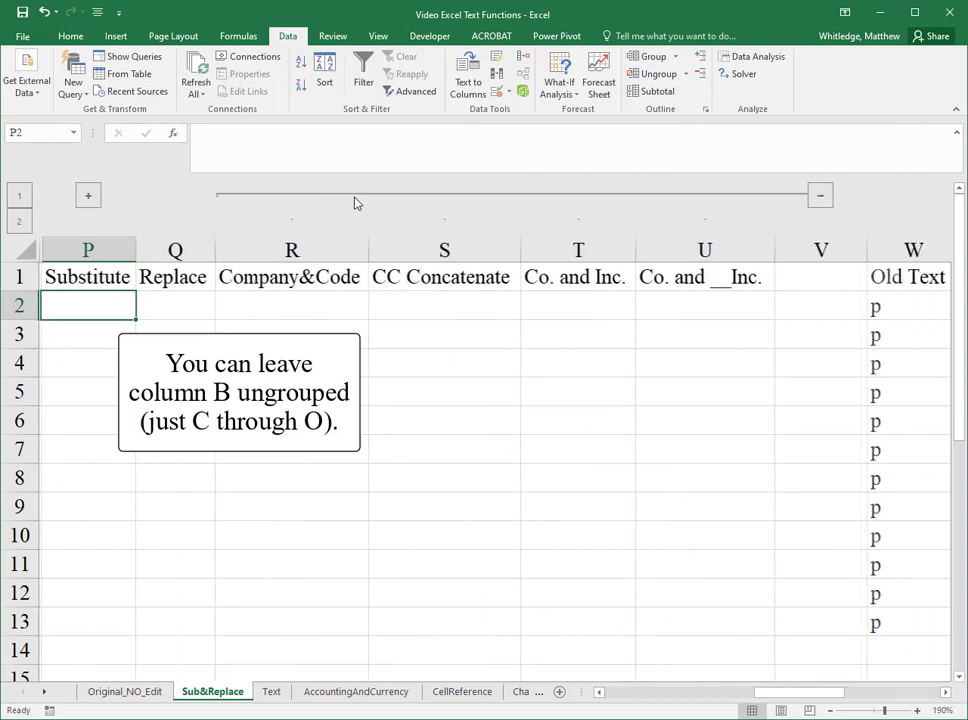
left_click(357, 196)
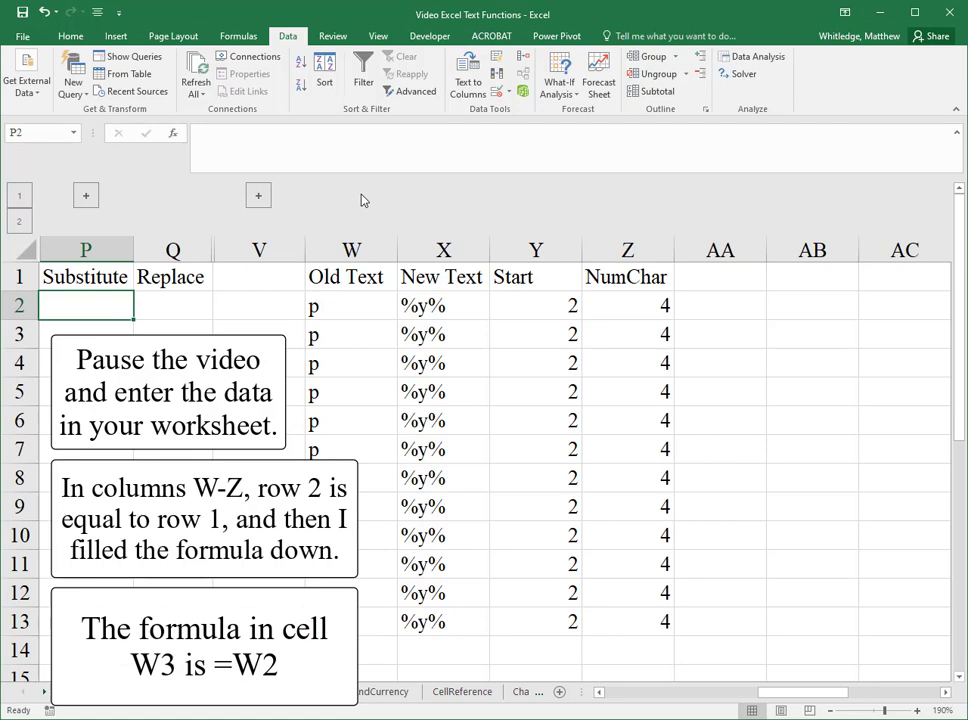
key("Left")
key("Right")
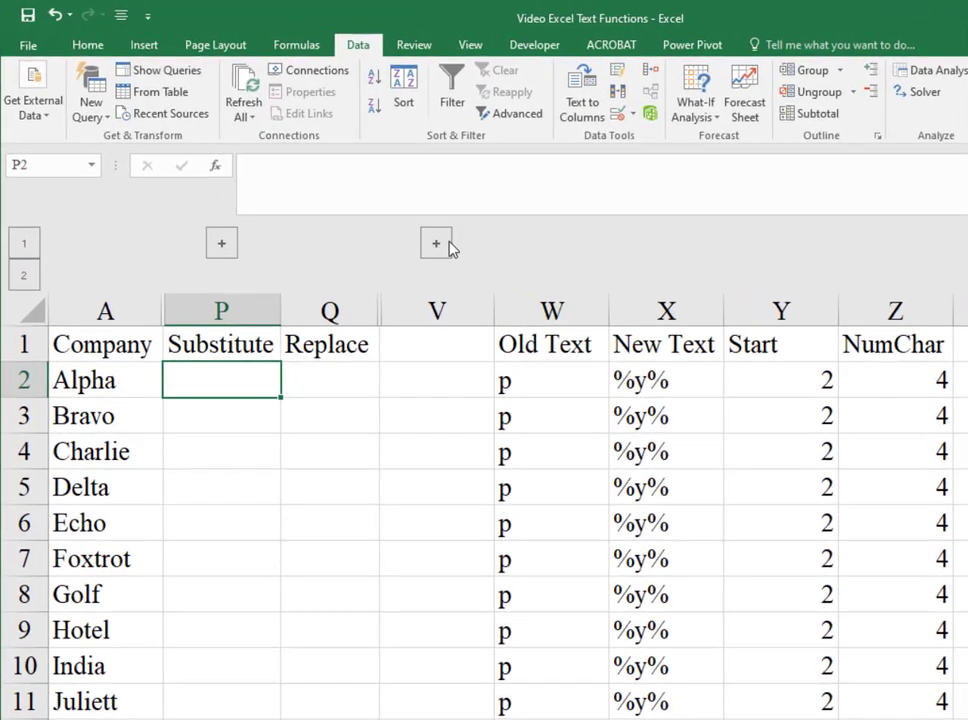
Enter the formula =SUBSTITUTE(A2,W2,X2) in cell P2, using the company name, old text and new text cells.
type("=")
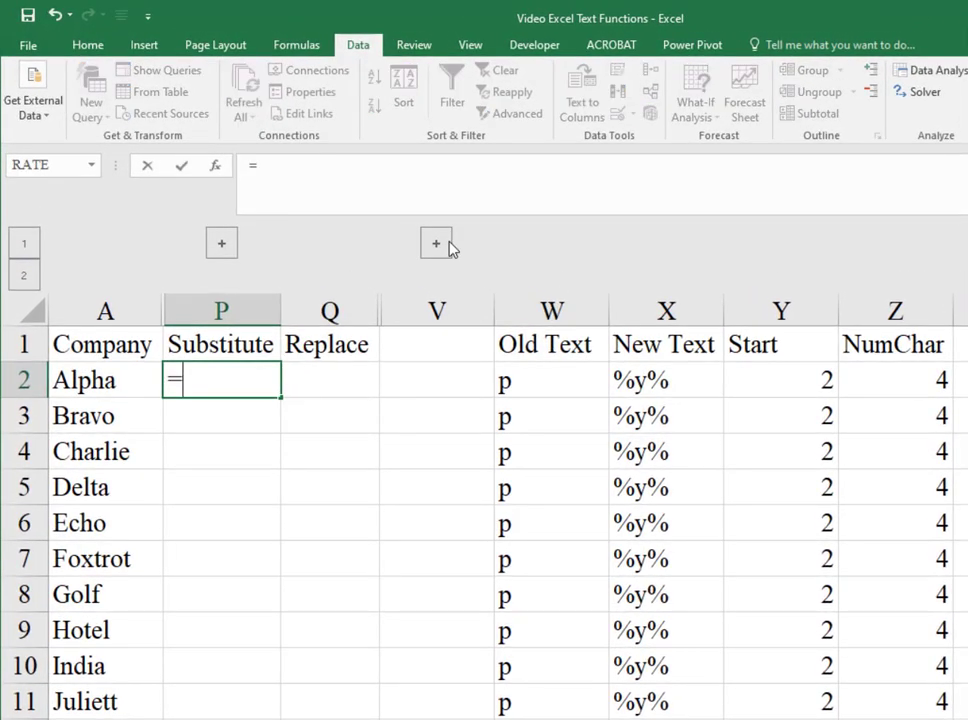
type("substitute")
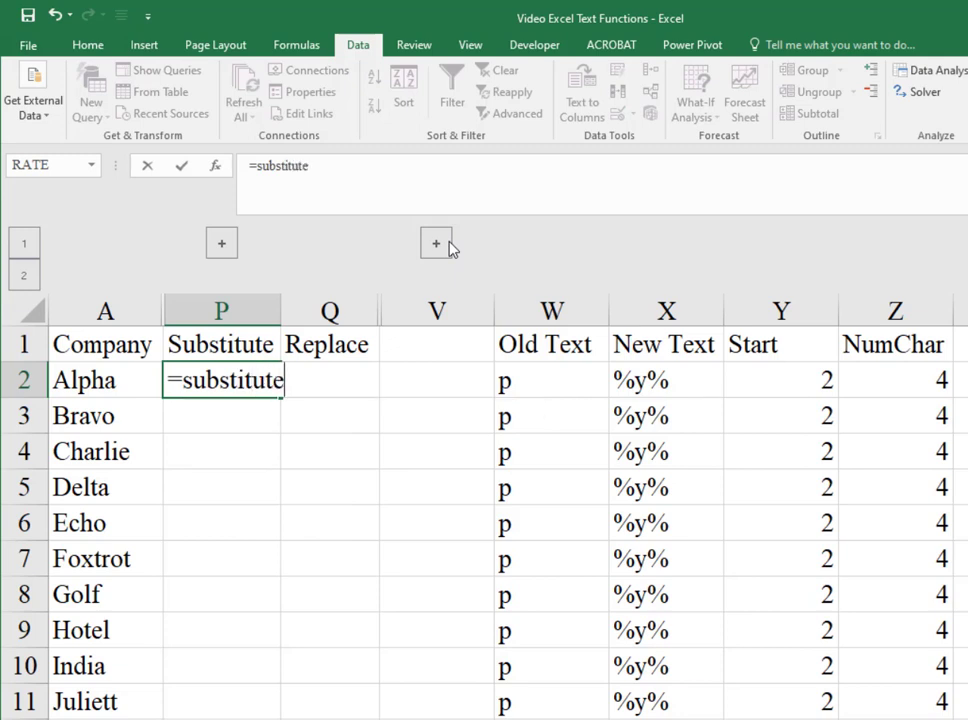
type("(")
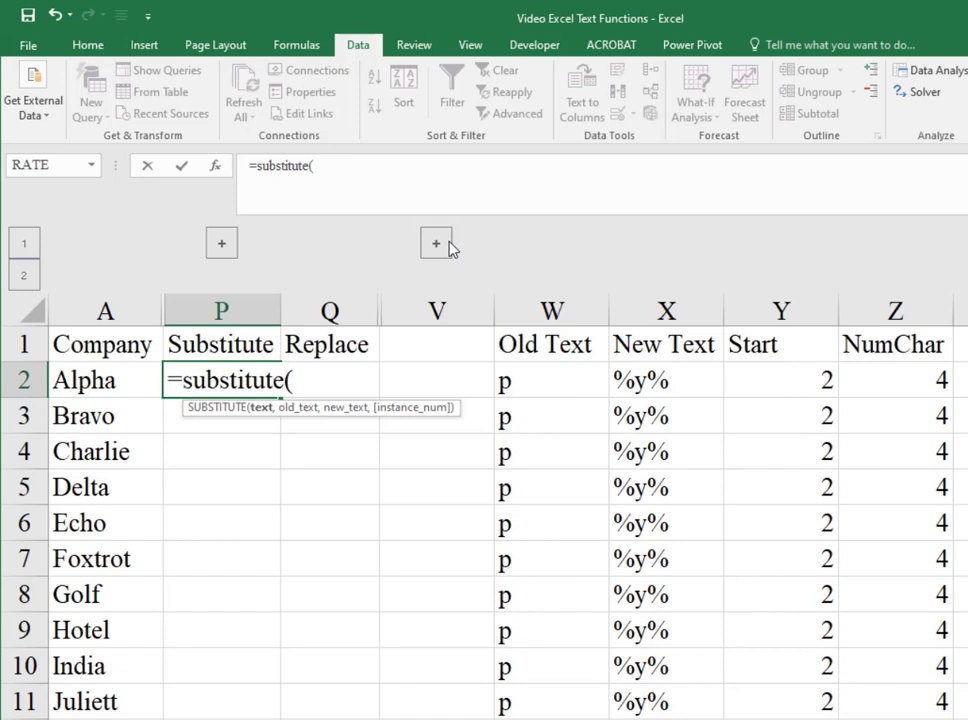
key("Left")
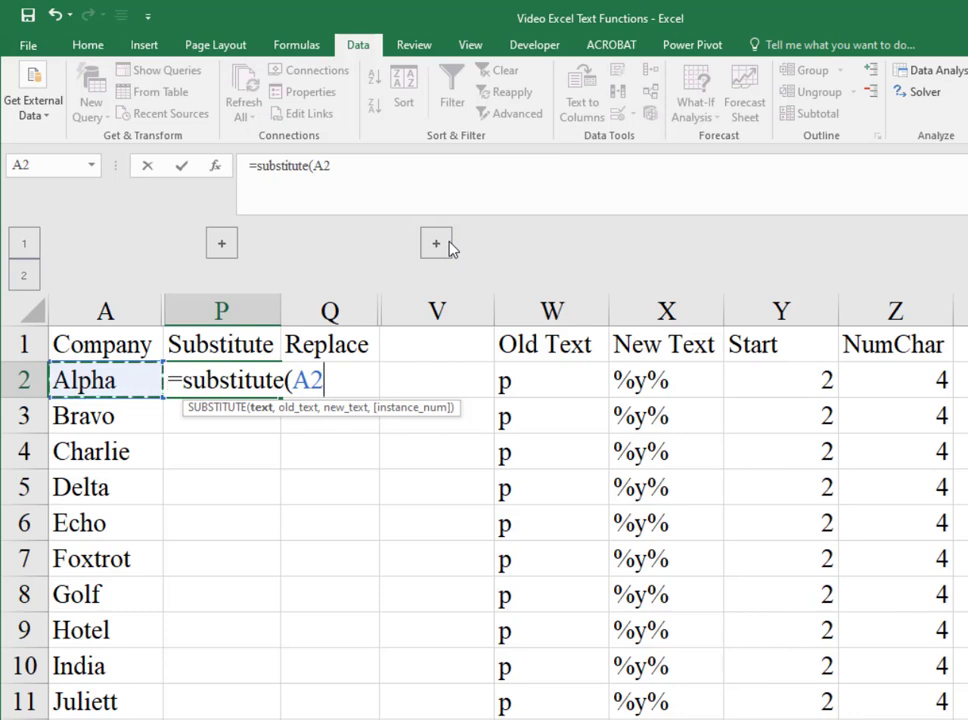
type(",")
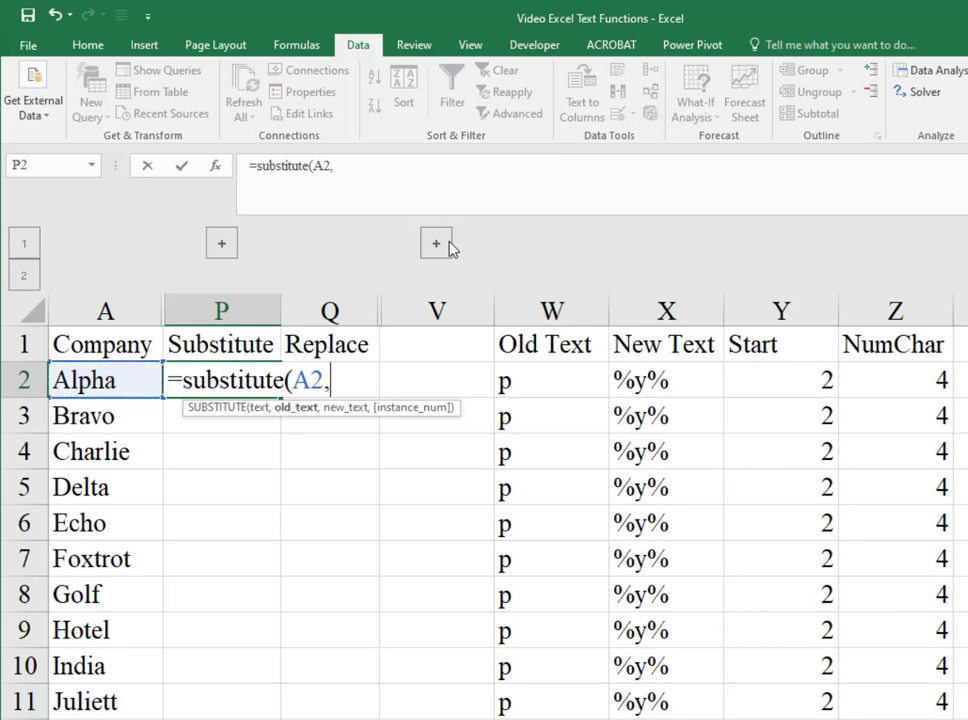
key("Right")
key("Right")
key("Right")
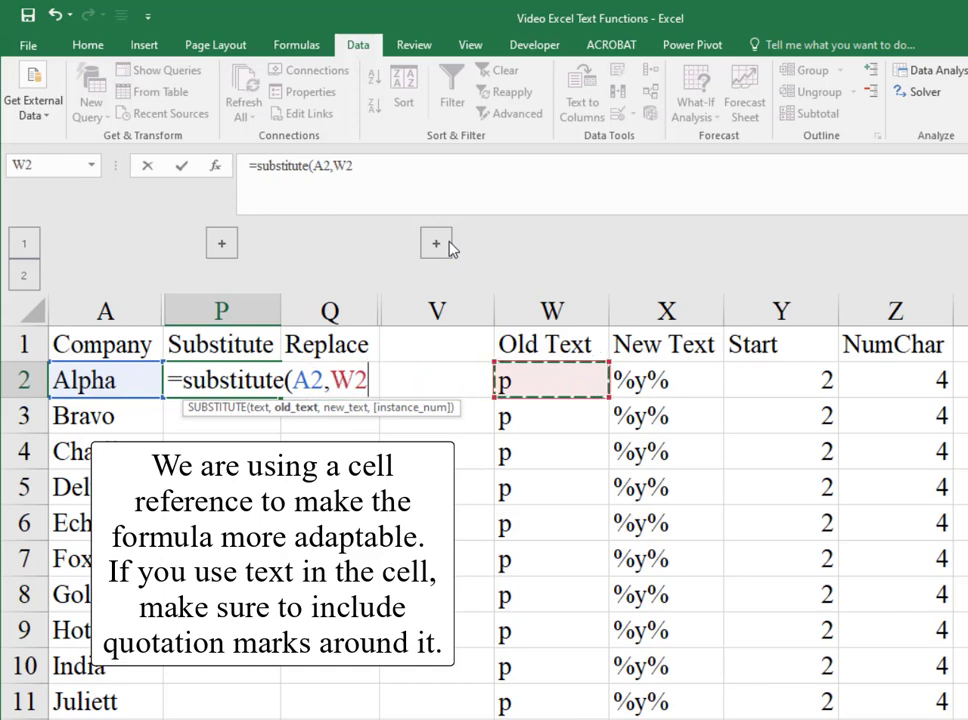
type(",")
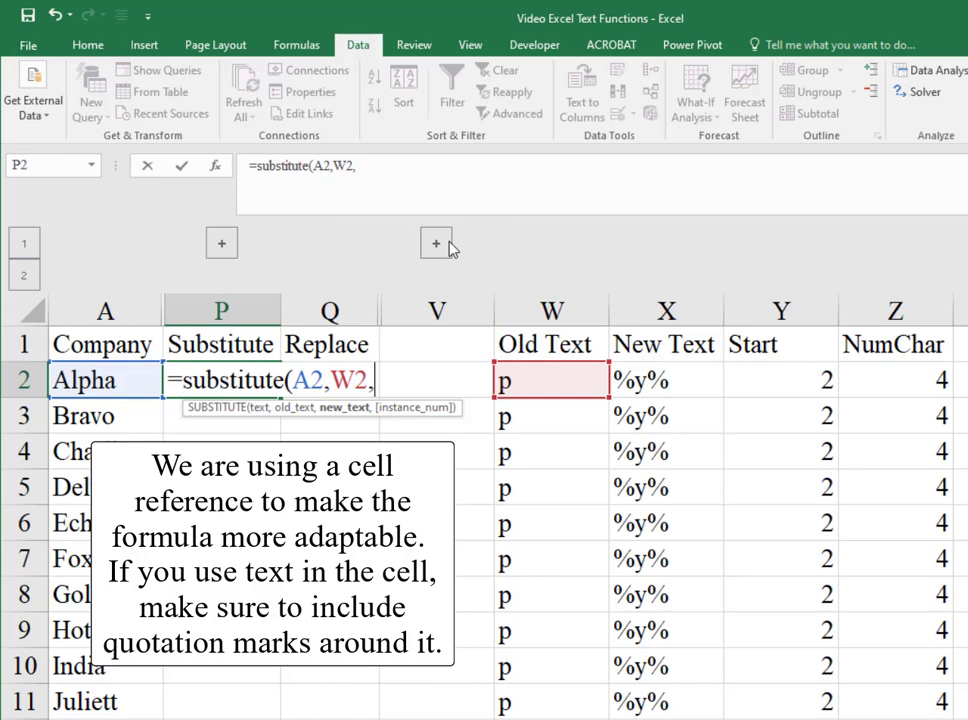
key("Right")
key("Right")
key("Right")
key("Right")
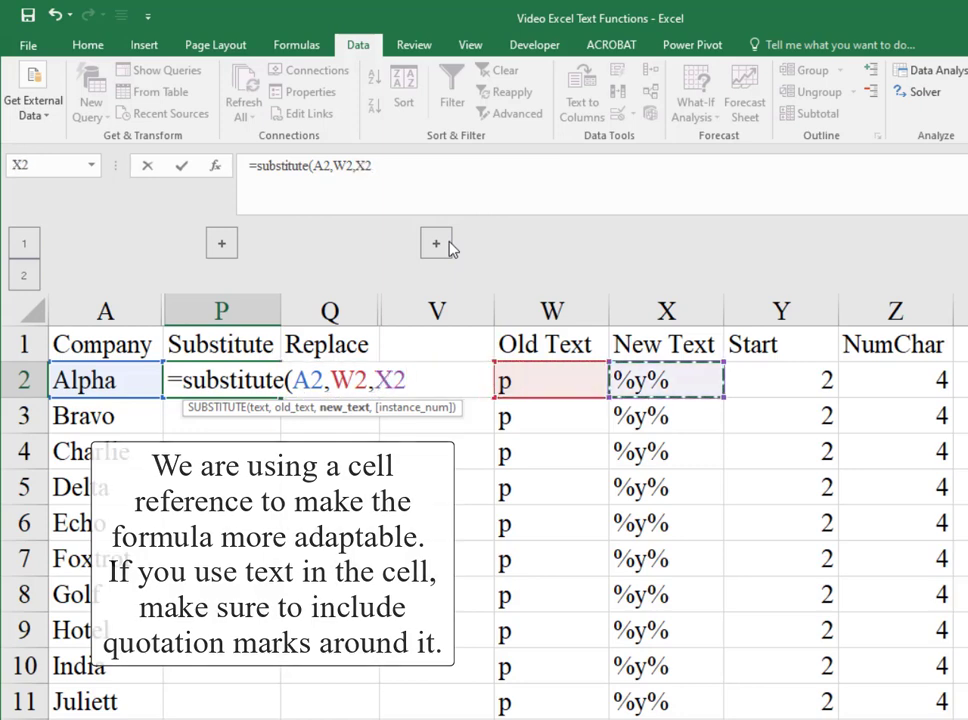
type(")")
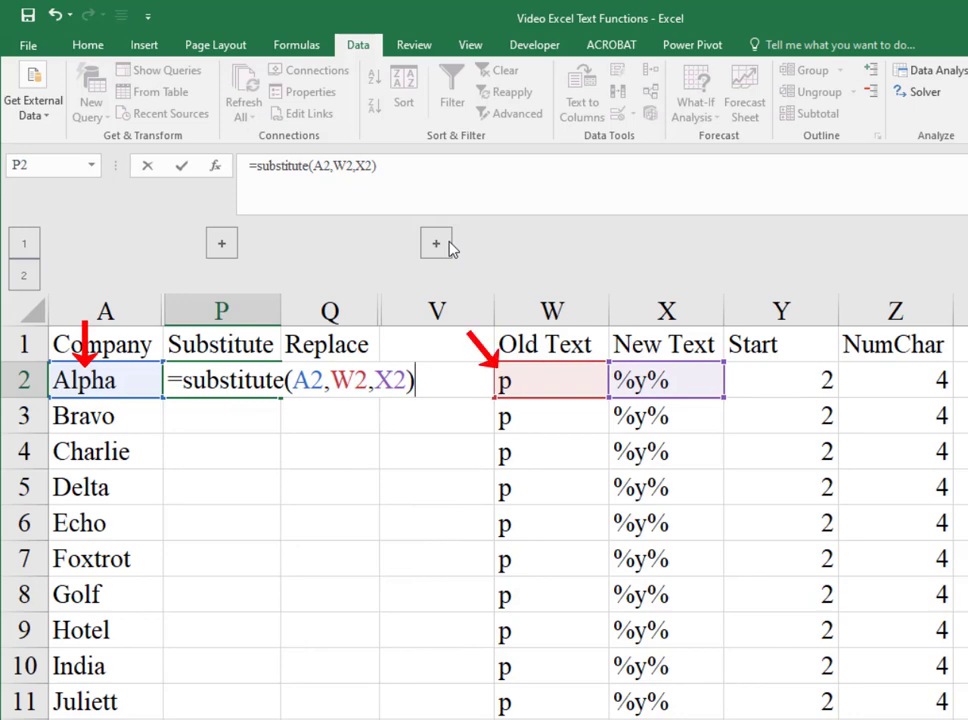
key("Return")
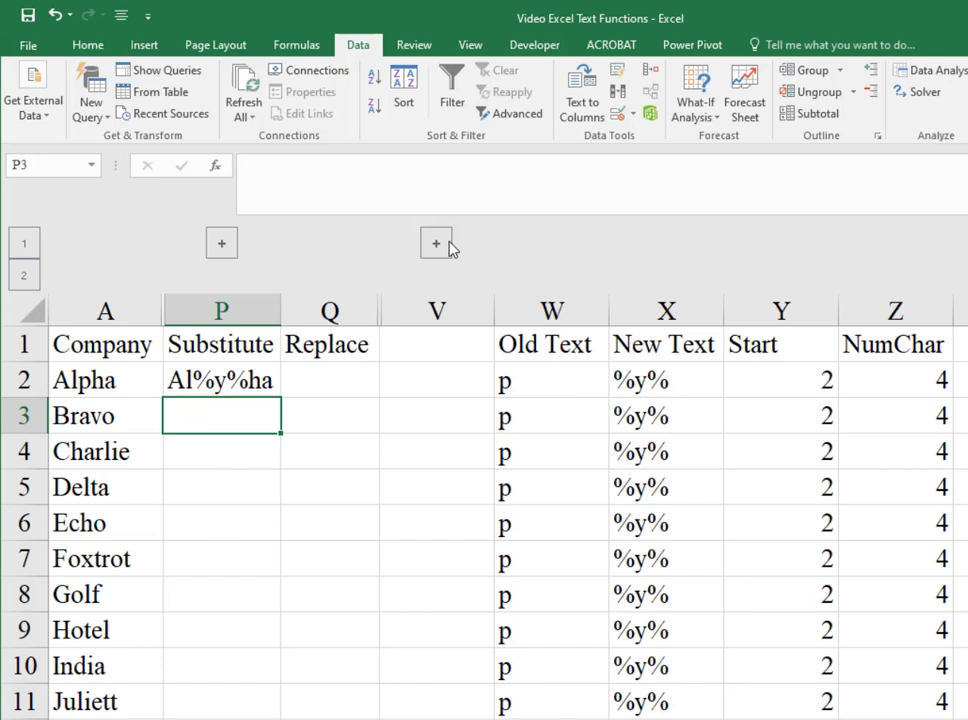
Fill the SUBSTITUTE formula from P2 down the Substitute column for all listed companies.
key("Up")
key("shift+Down")
key("shift+Down")
key("shift+Down")
key("shift+Down")
key("shift+Down")
key("shift+Down")
key("shift+Down")
key("shift+Down")
key("shift+Down")
key("shift+Down")
key("shift+Down")
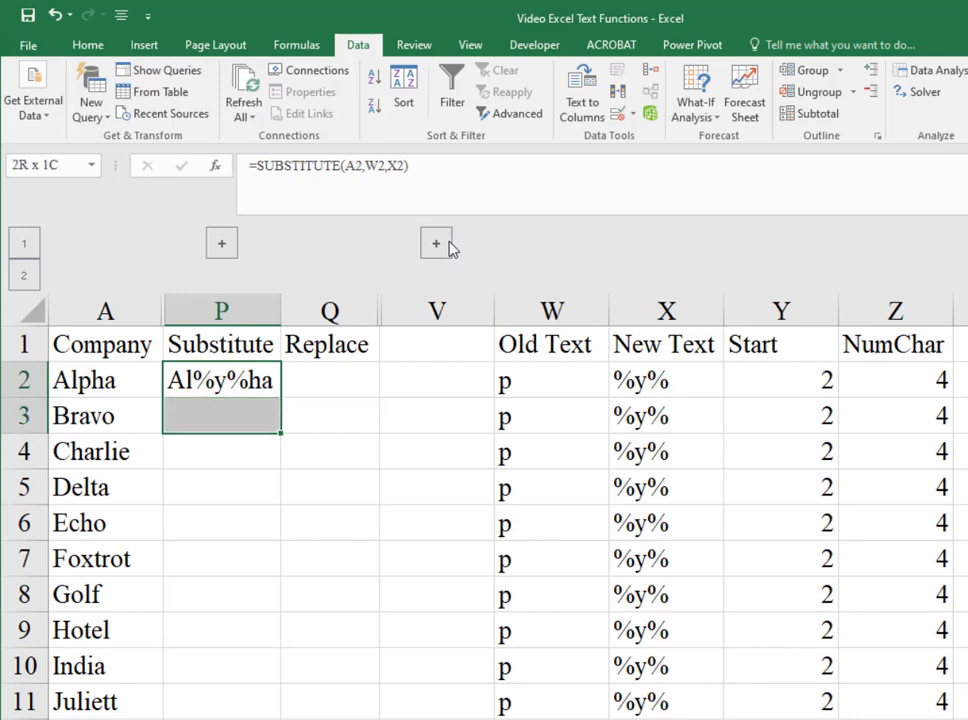
key("ctrl+d")
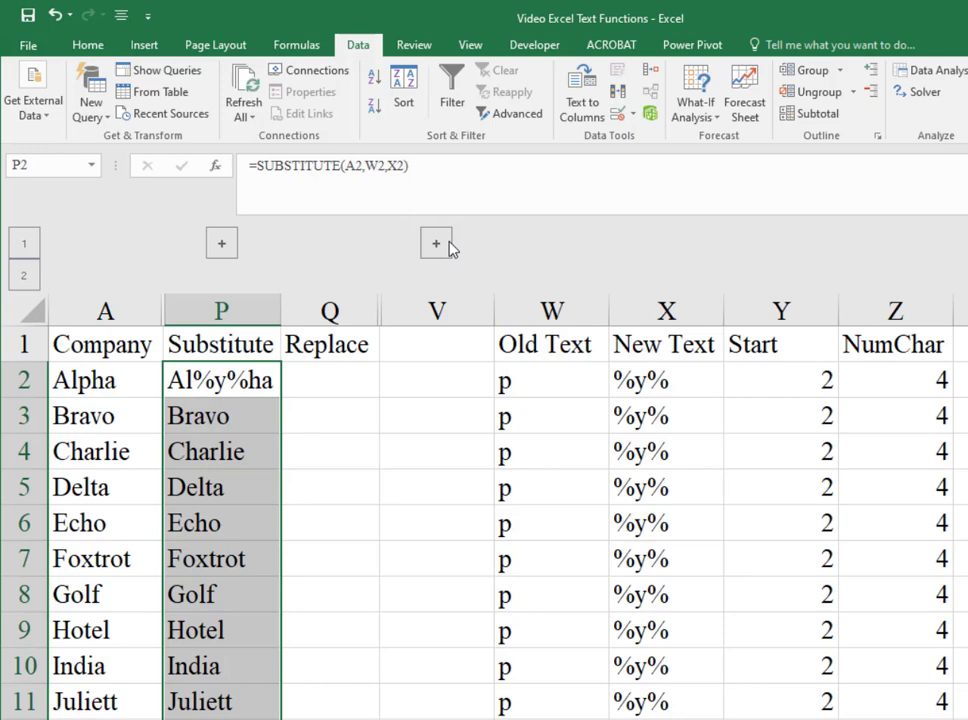
Change the old text in cell W2 to the lowercase letter l.
key("Right")
key("Right")
key("Right")
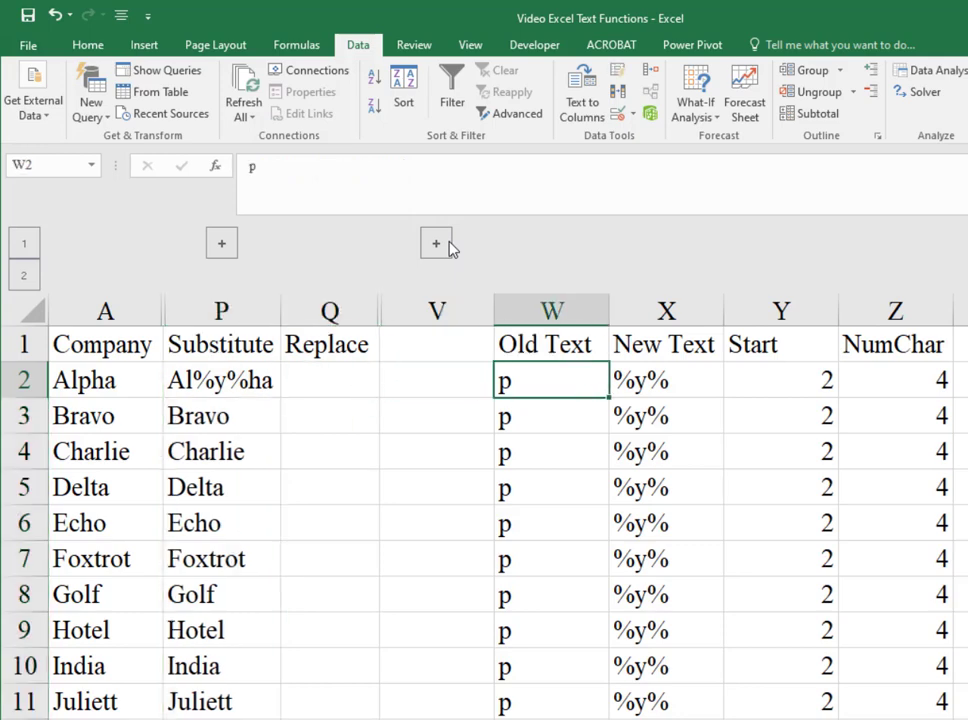
type("l")
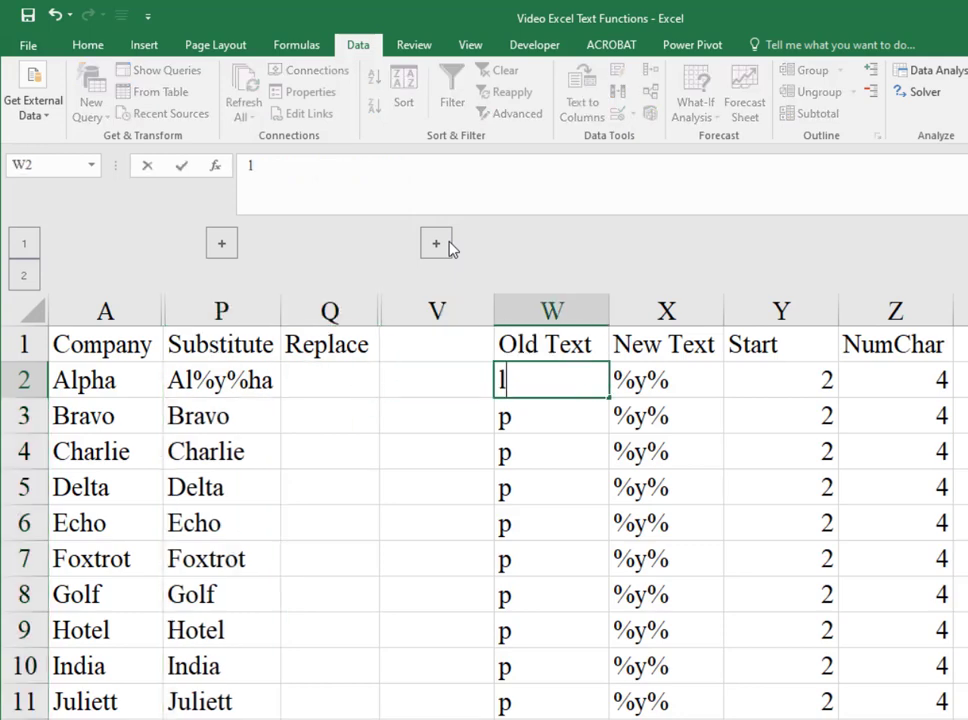
key("Return")
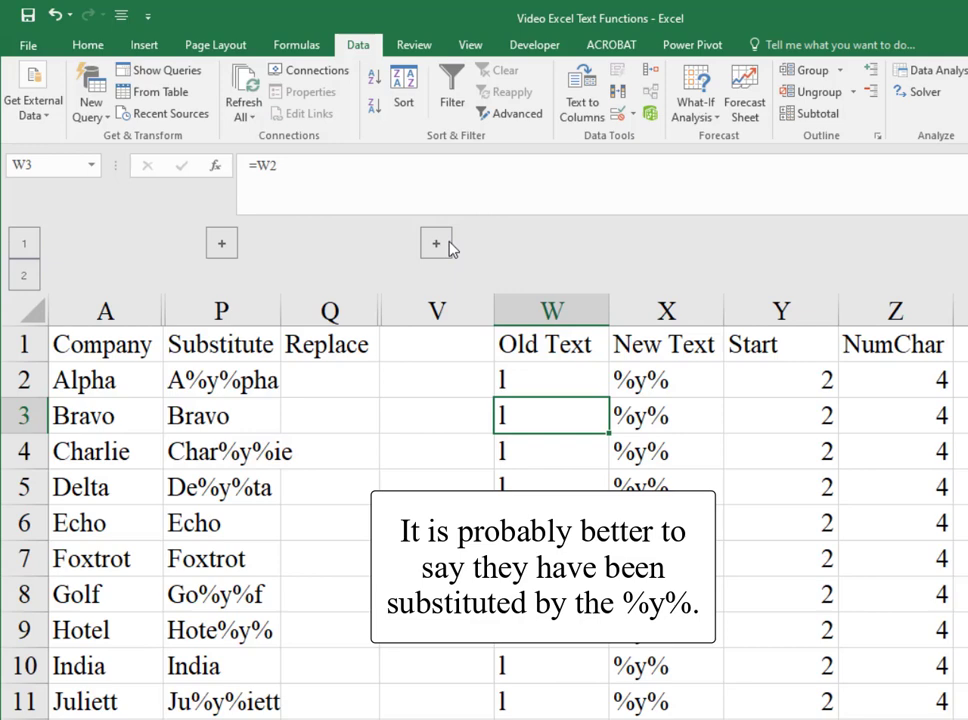
Change the new text in cell X2 to ####.
key("Up")
key("Right")
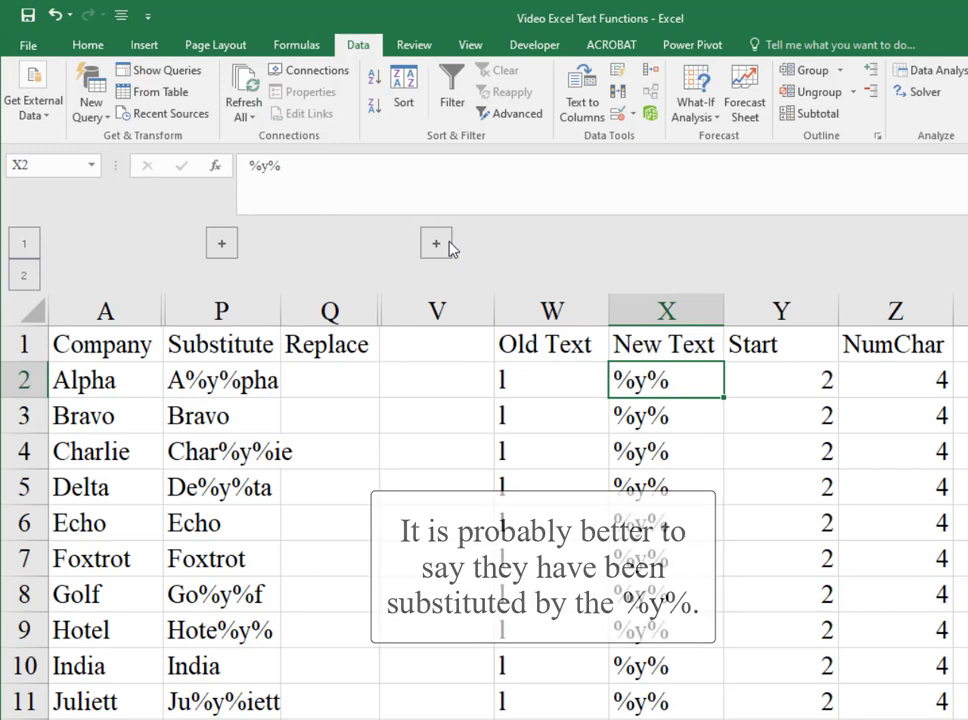
type("####")
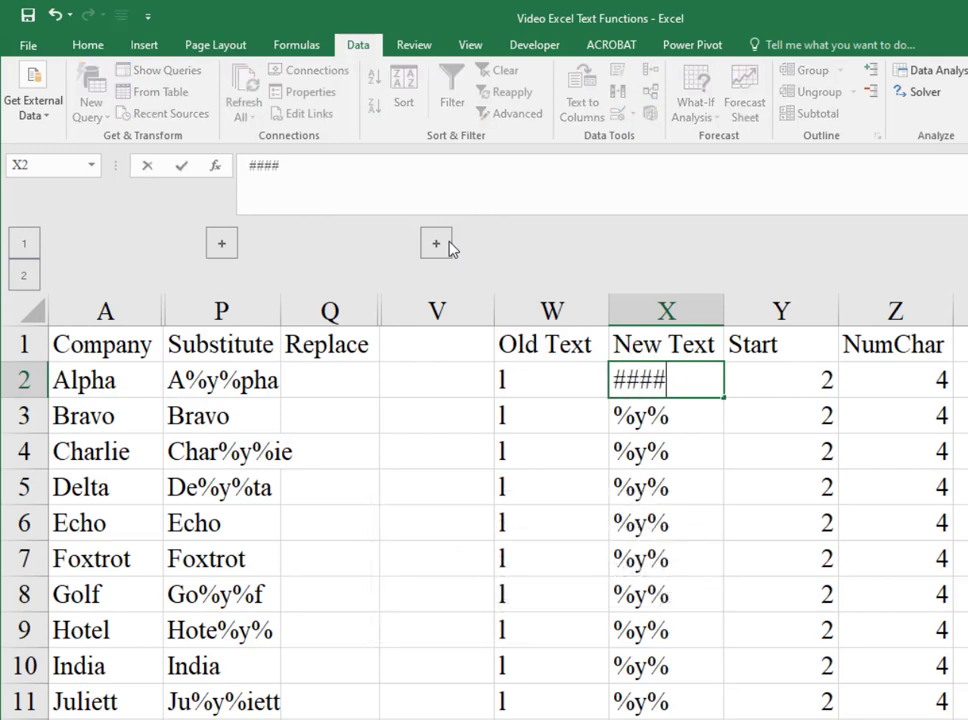
key("Return")
key("Up")
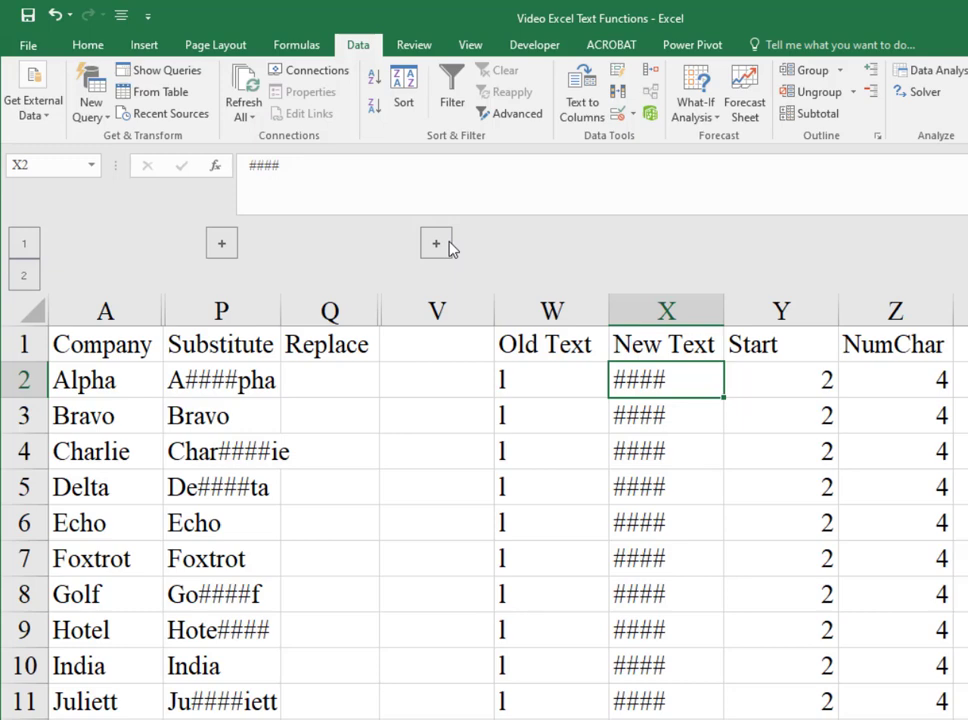
Start a REPLACE formula in cell Q2 with A2 as the old text and Y2 as the start number.
key("Left")
key("Left")
key("Left")
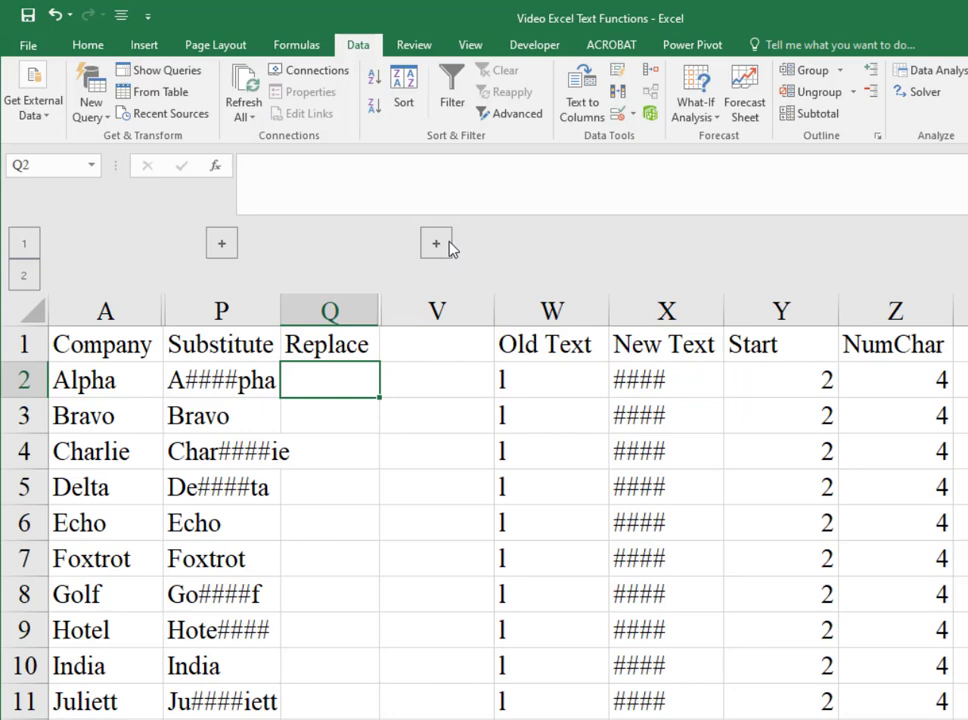
type("=replace")
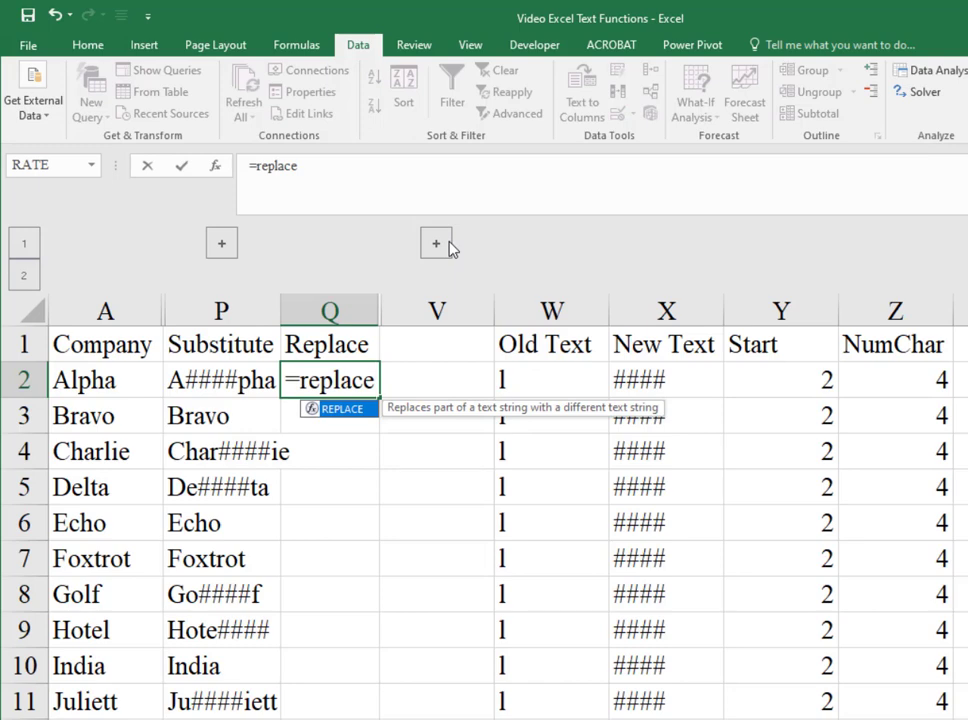
type("(")
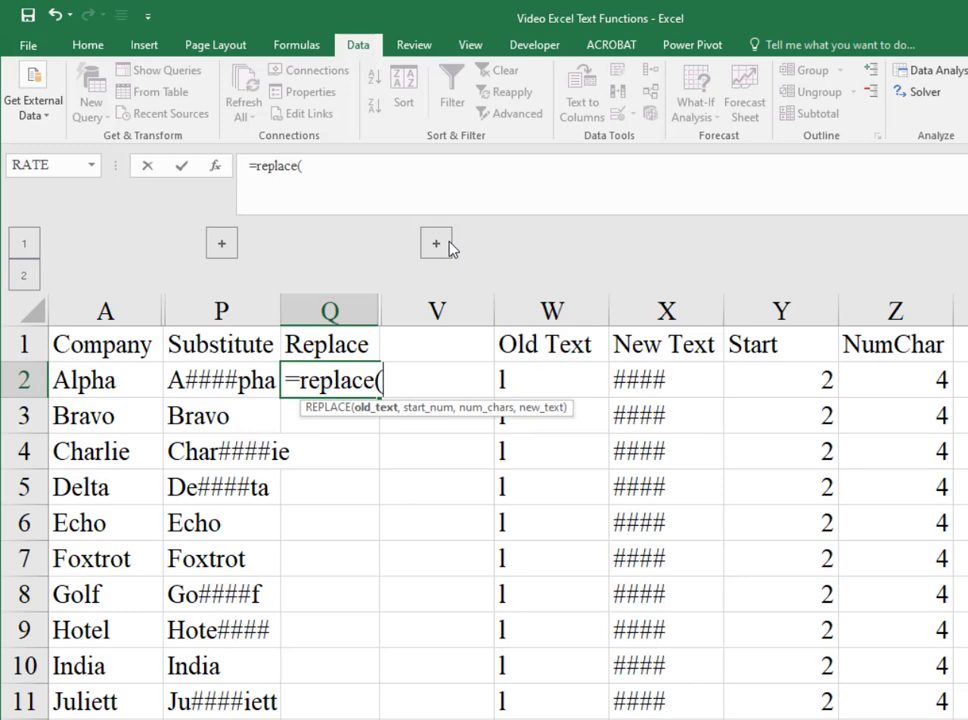
key("Left")
key("Left")
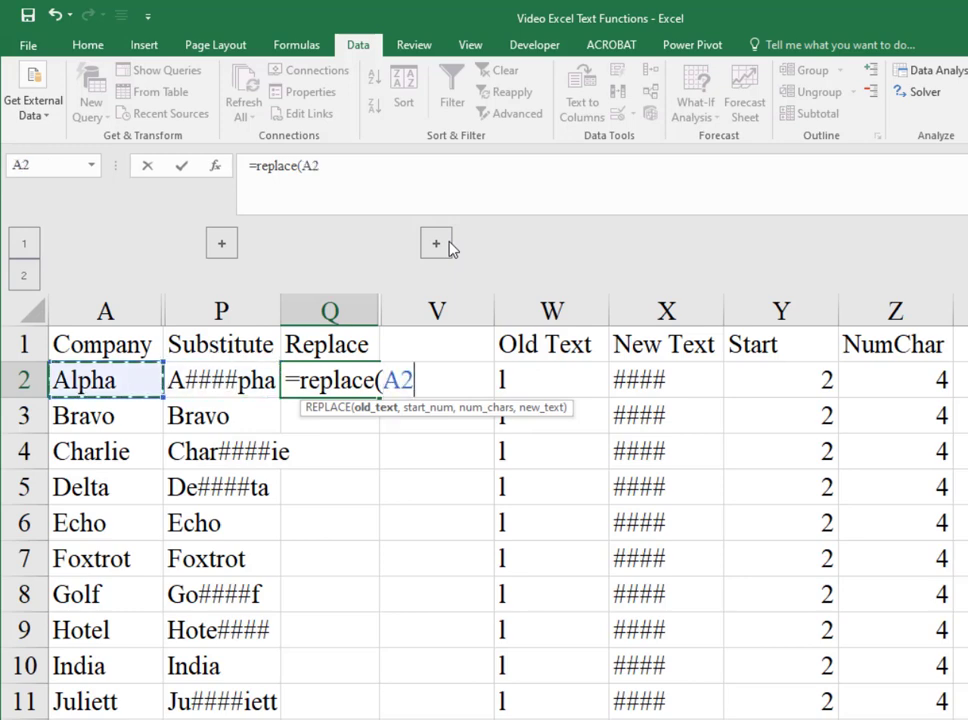
type(",")
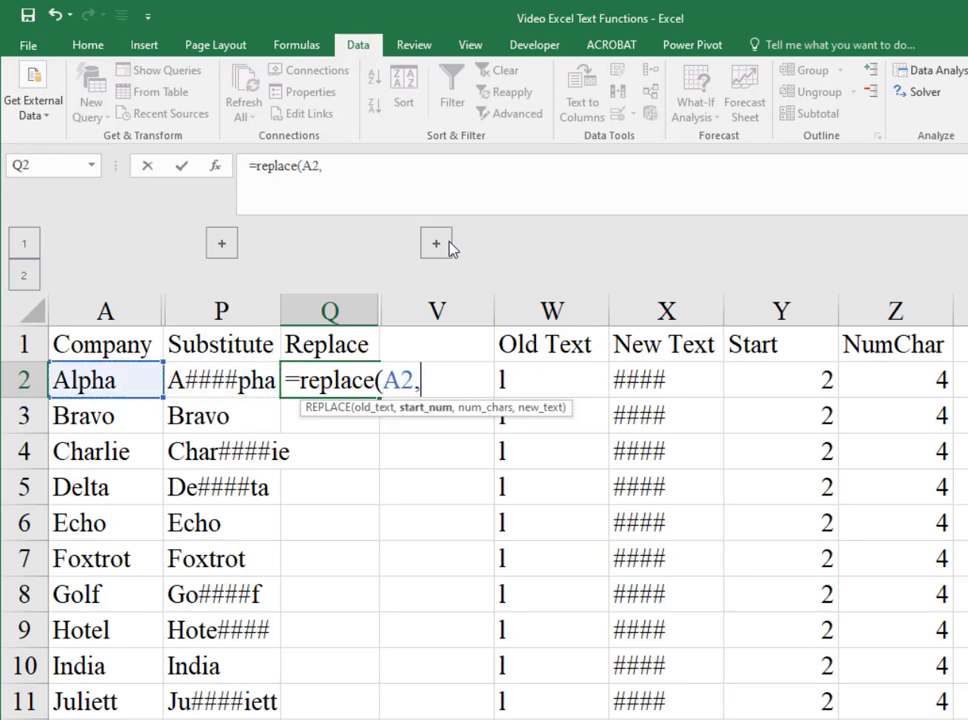
key("Right")
key("Right")
key("Right")
key("Right")
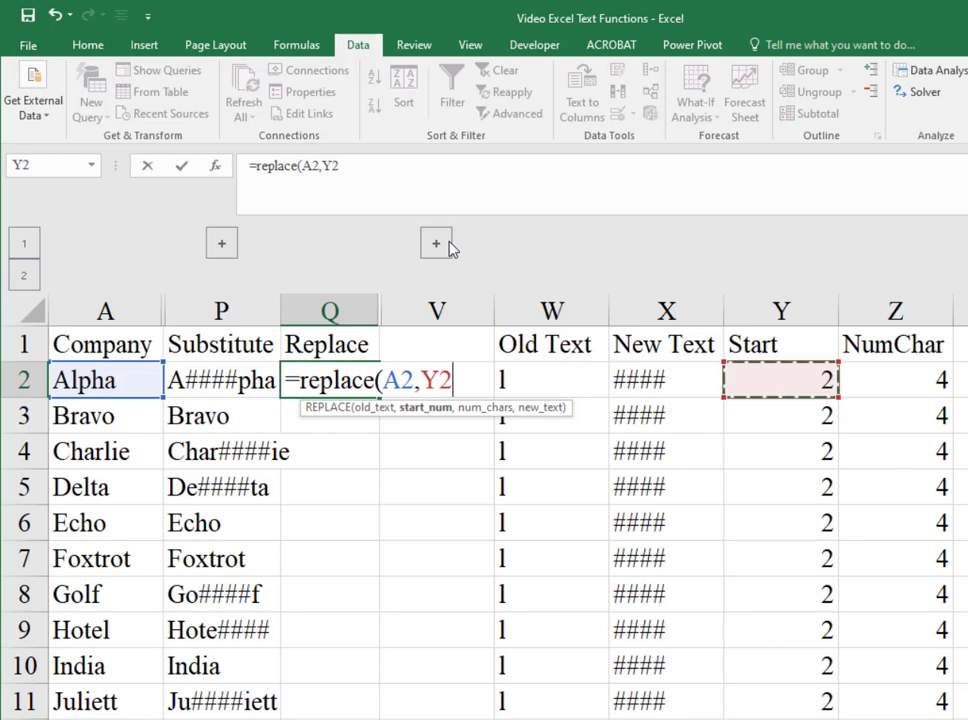
Complete the REPLACE formula in Q2 with Z2 as the number of characters and X2 as the new text.
type(",")
key("Right")
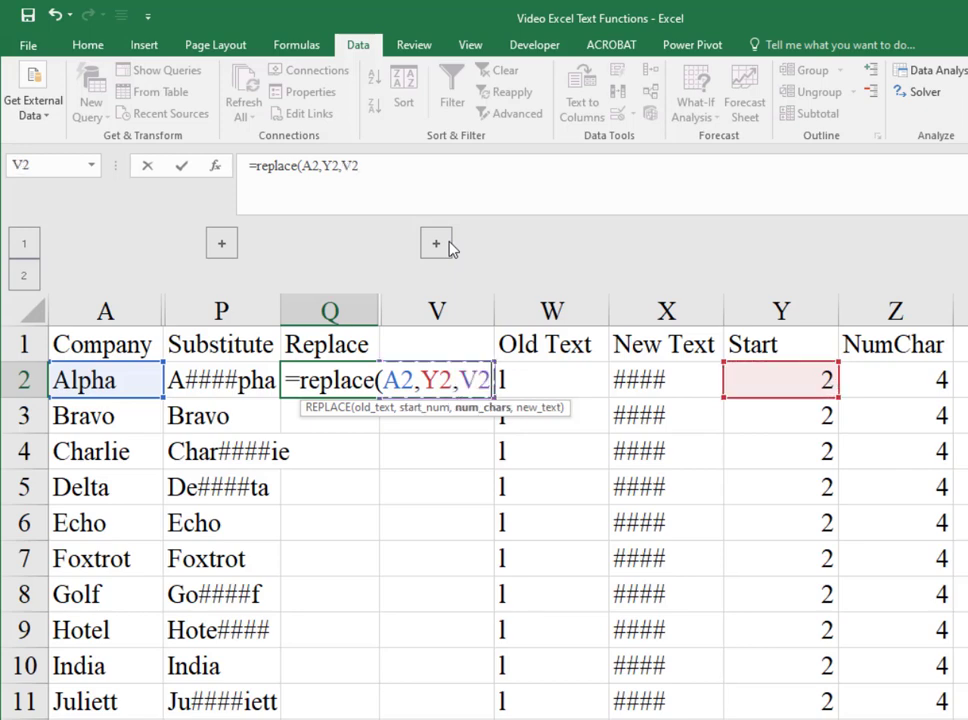
key("Right")
key("Right")
key("Right")
key("Right")
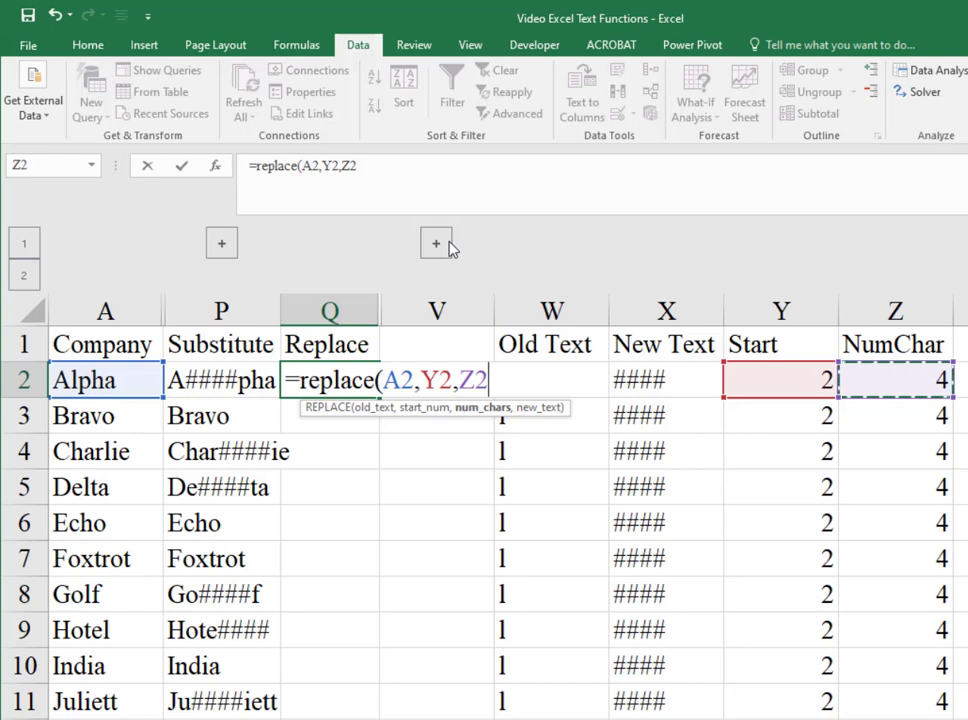
type(",")
key("Right")
key("Right")
key("Right")
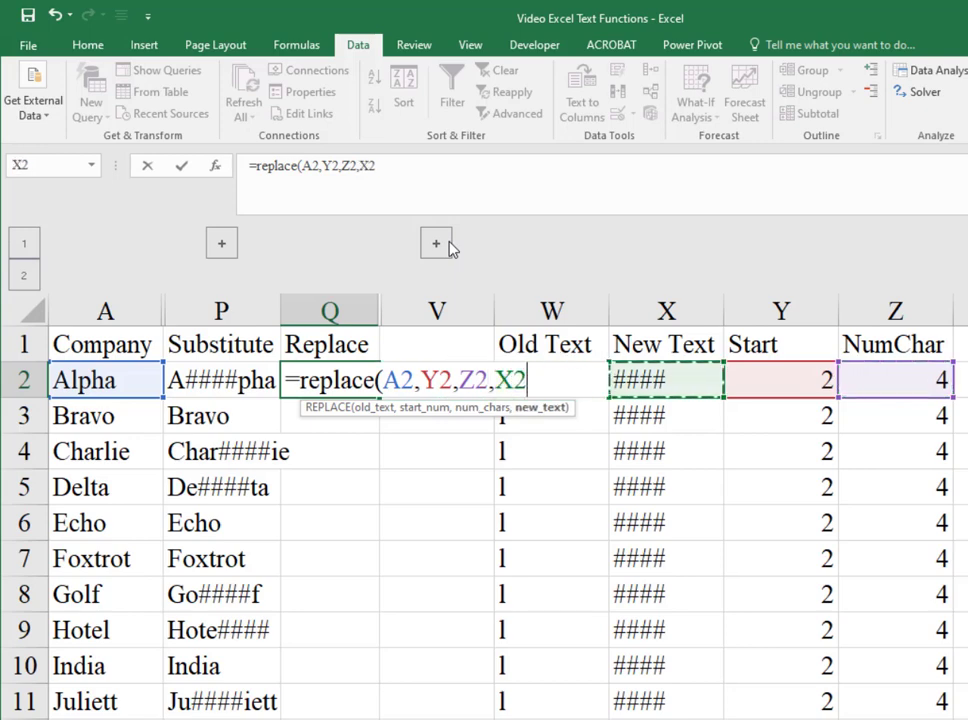
key("Right")
key("Left")
type(")")
key("Return")
key("Up")
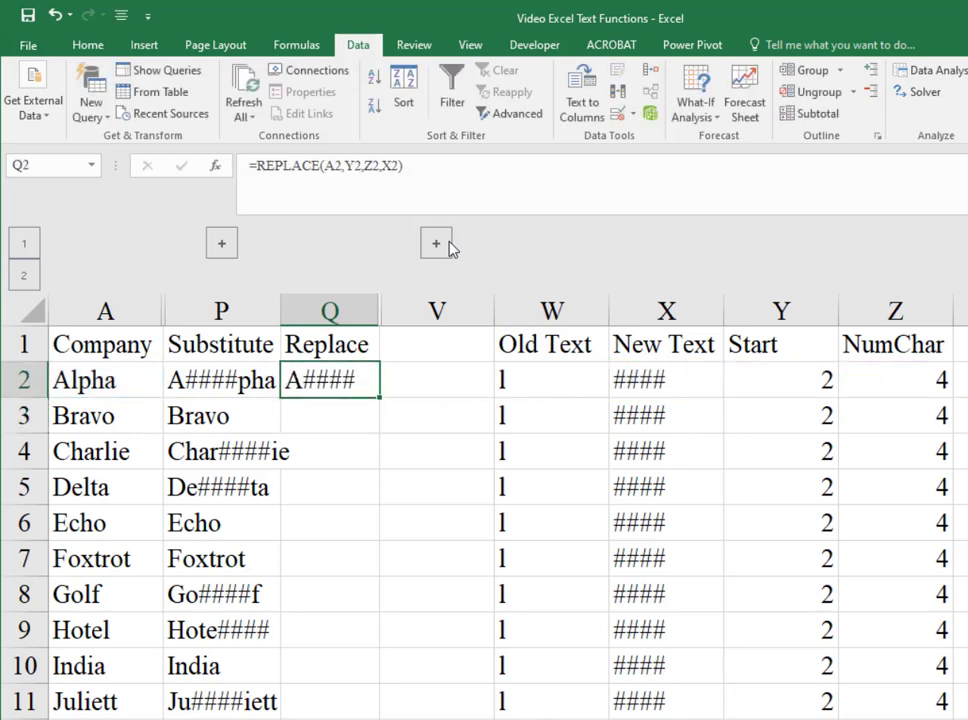
Fill the REPLACE formula from Q2 down the Replace column alongside the company list.
key("shift+Down")
key("shift+Down")
key("shift+Down")
key("shift+Down")
key("shift+Down")
key("shift+Down")
key("shift+Down")
key("shift+Down")
key("shift+Down")
key("shift+Down")
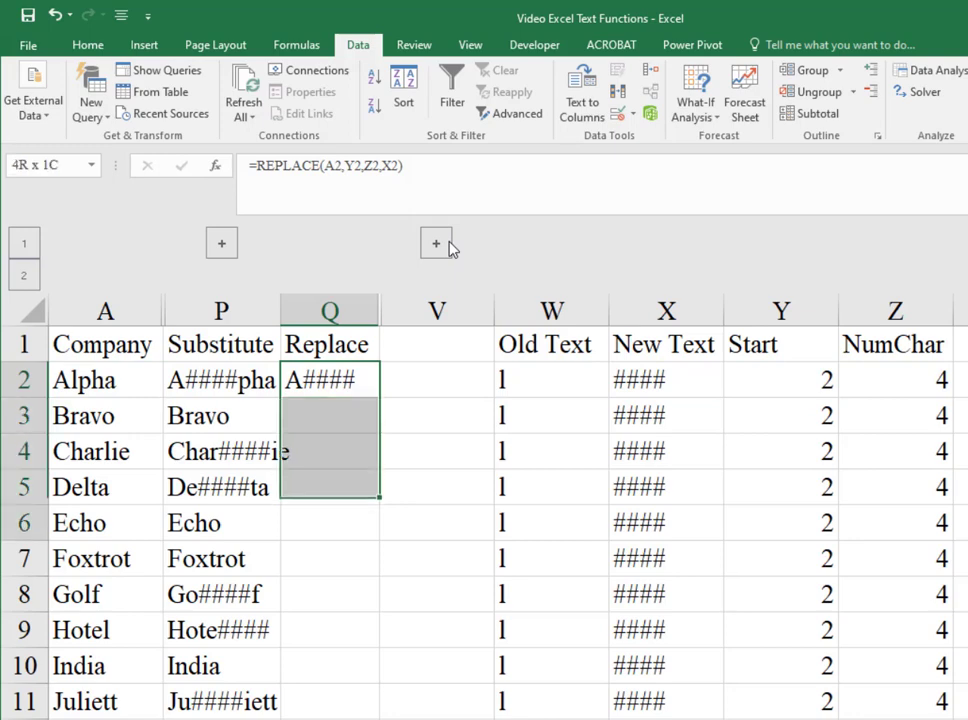
key("ctrl+d")
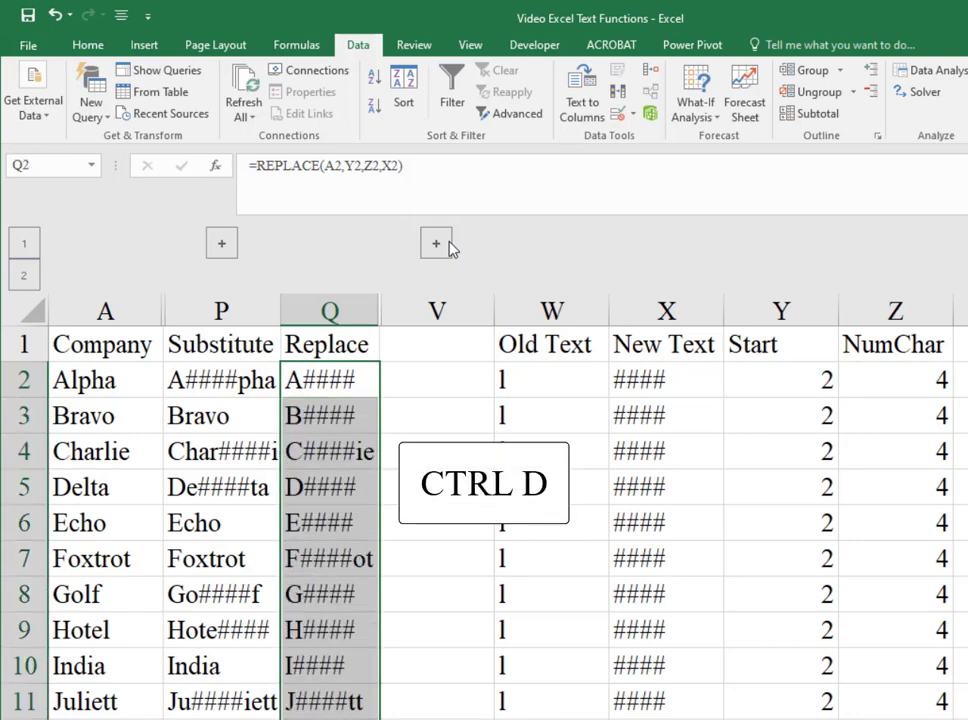
key("Down")
key("Down")
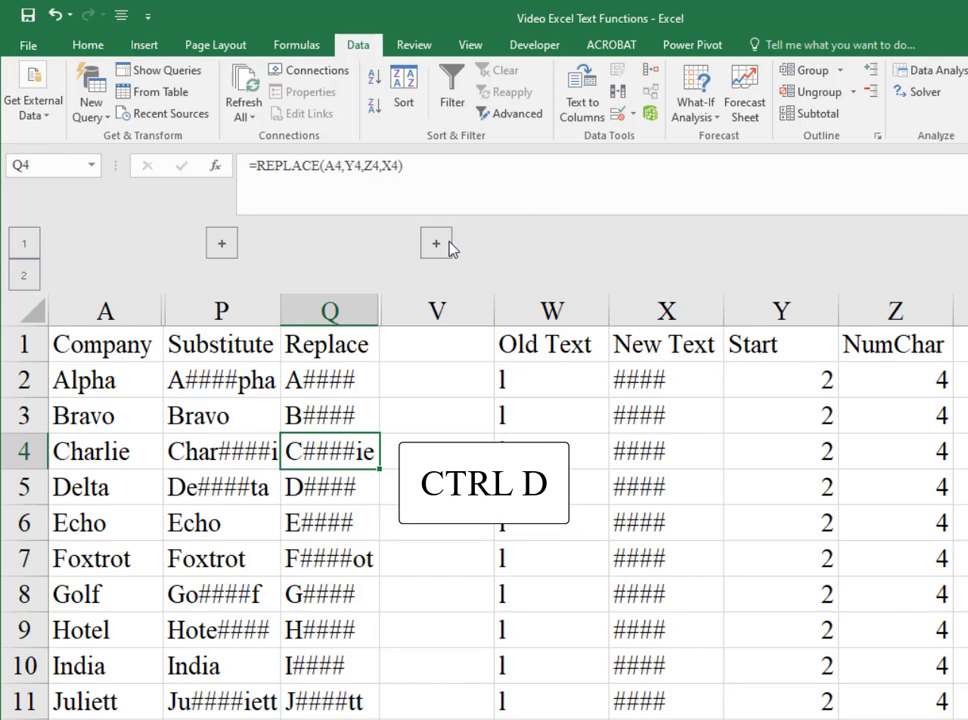
key("Up")
key("Up")
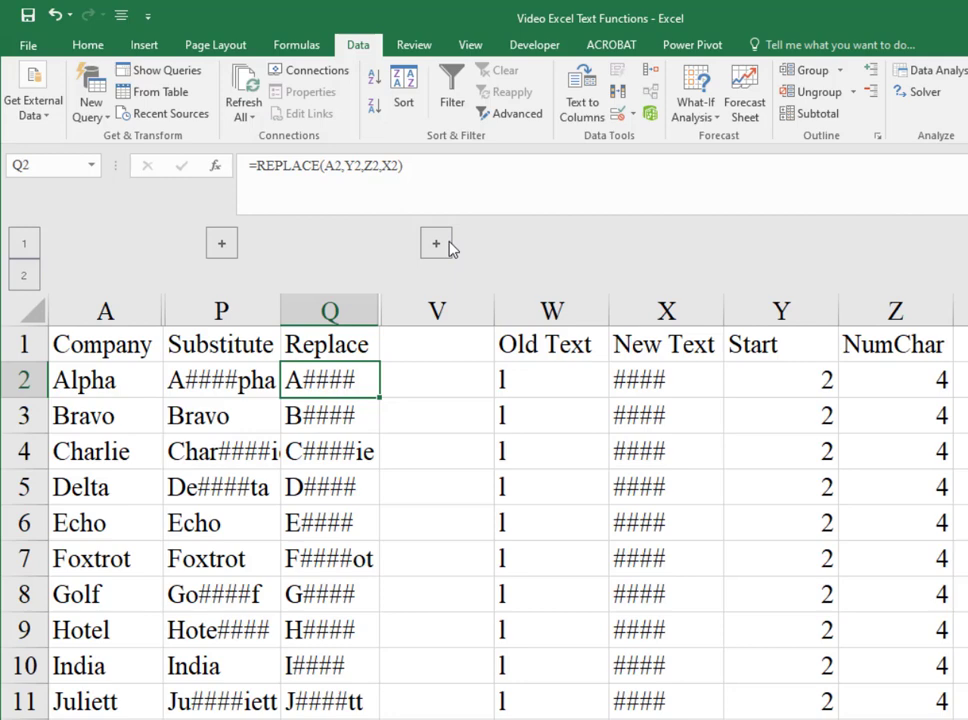
Change the new text in cell X2 to ###.
key("Right")
key("Right")
key("Right")
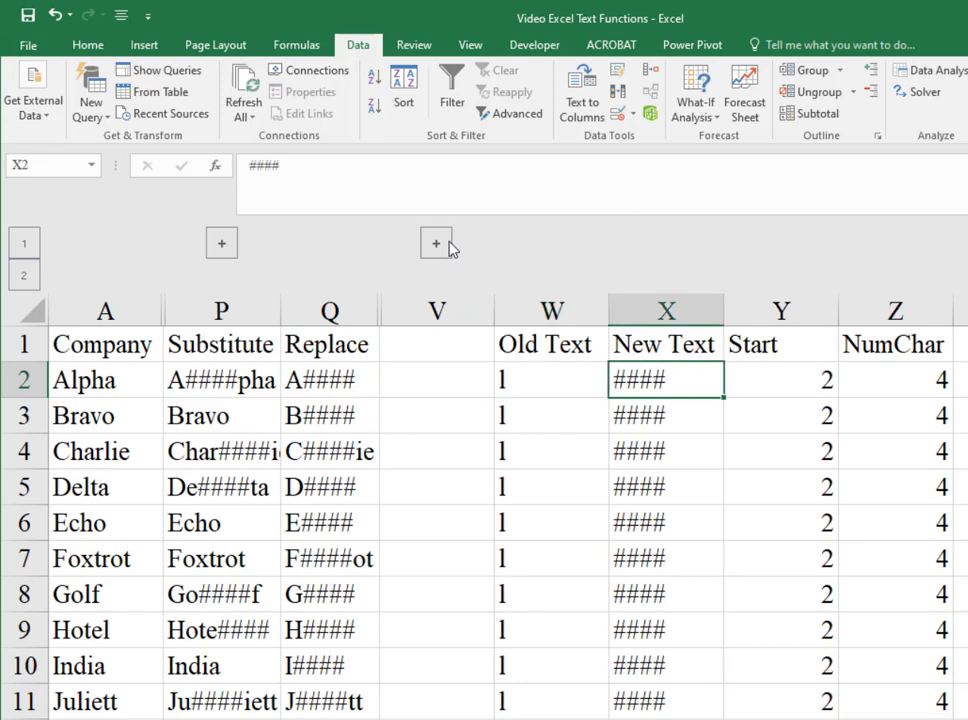
type("###")
key("Return")
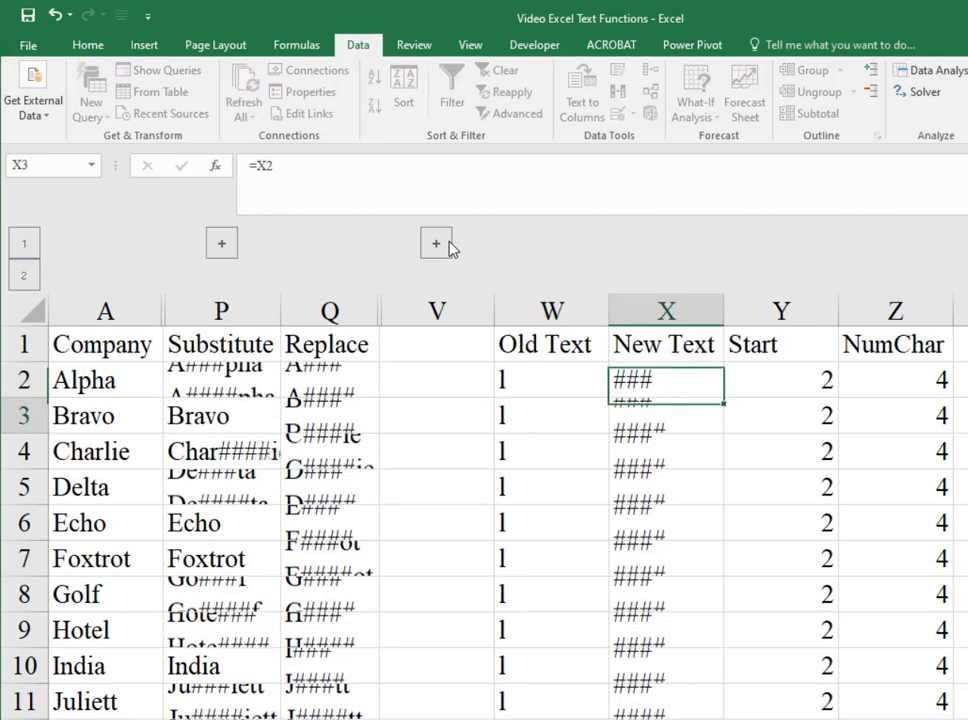
Examine the REPLACE formula in Q2 argument by argument: old text, start number, number of characters and new text.
key("Up")
key("Left")
key("Left")
key("Left")
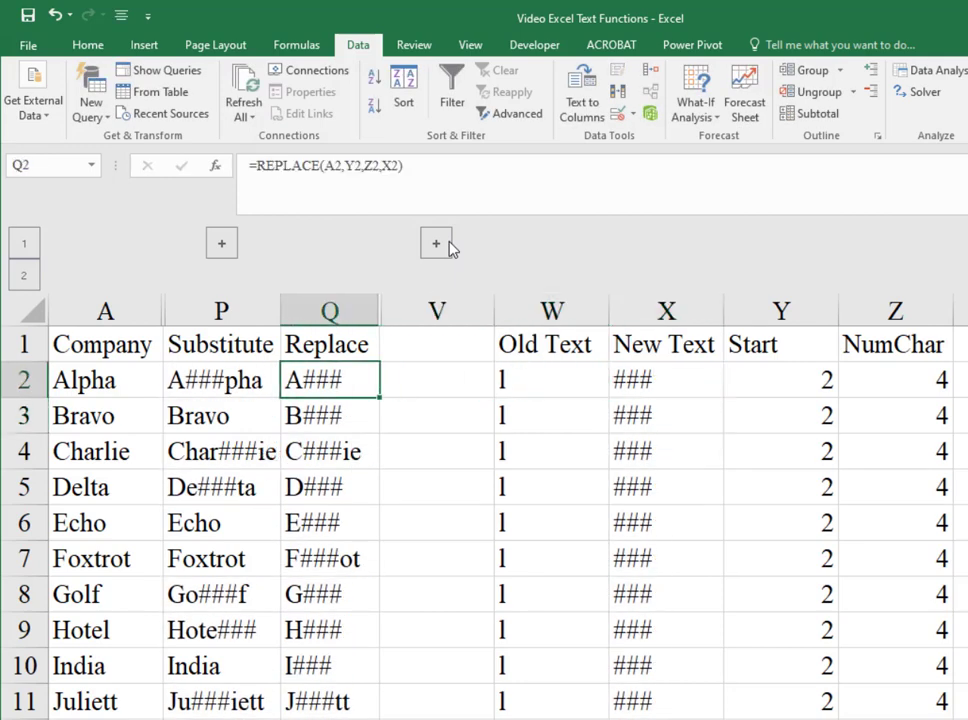
key("F2")
key("Left")
key("Left")
key("Left")
key("Left")
key("Left")
key("Left")
key("Left")
key("Left")
key("Left")
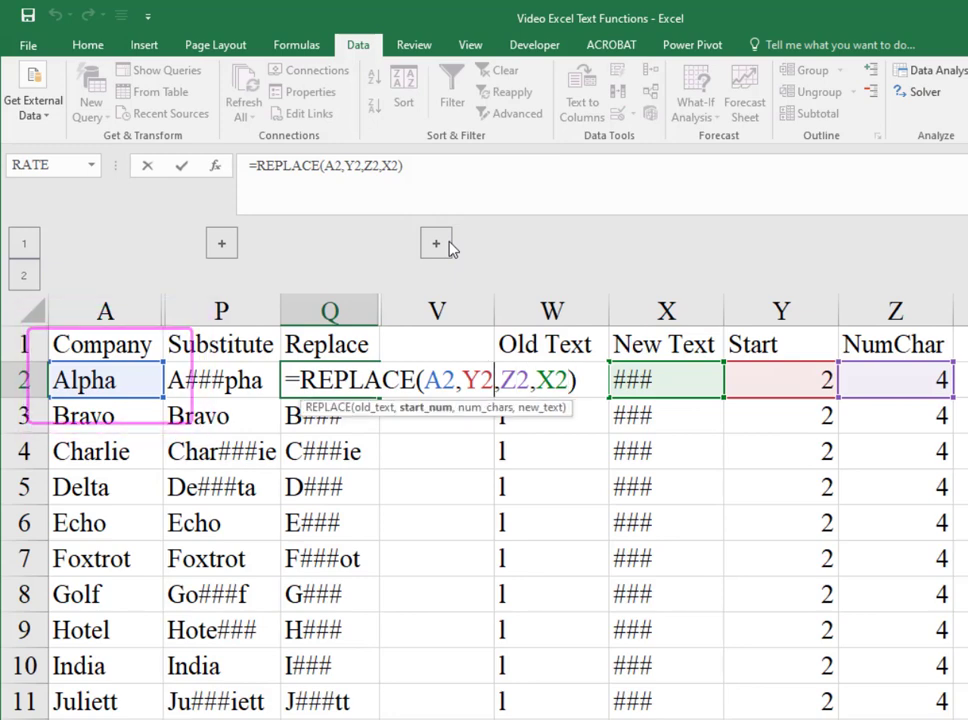
key("Left")
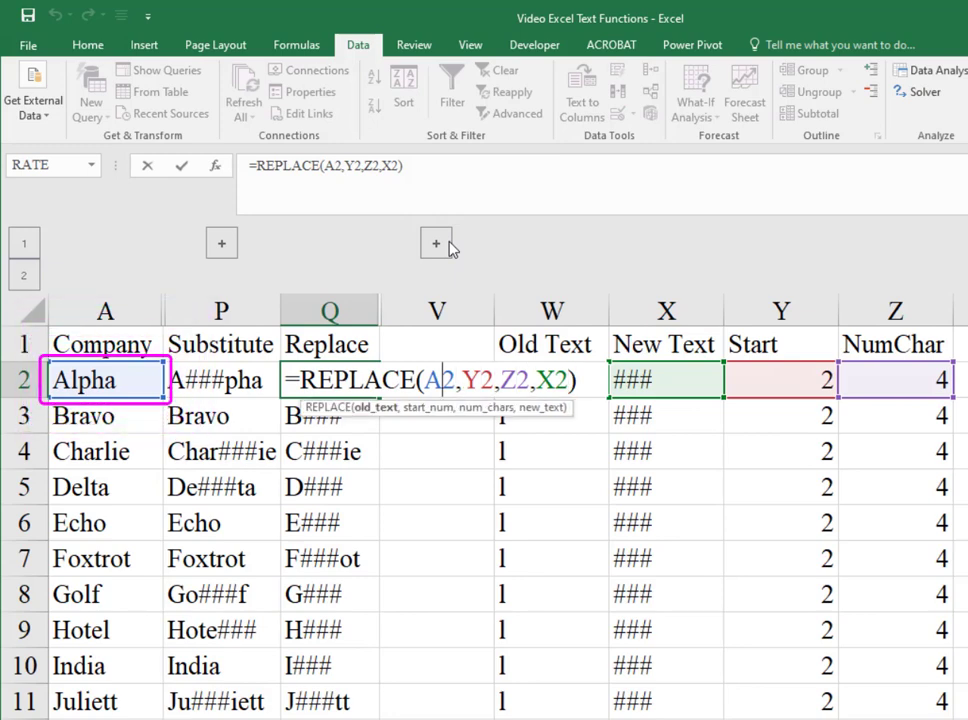
key("Right")
key("Right")
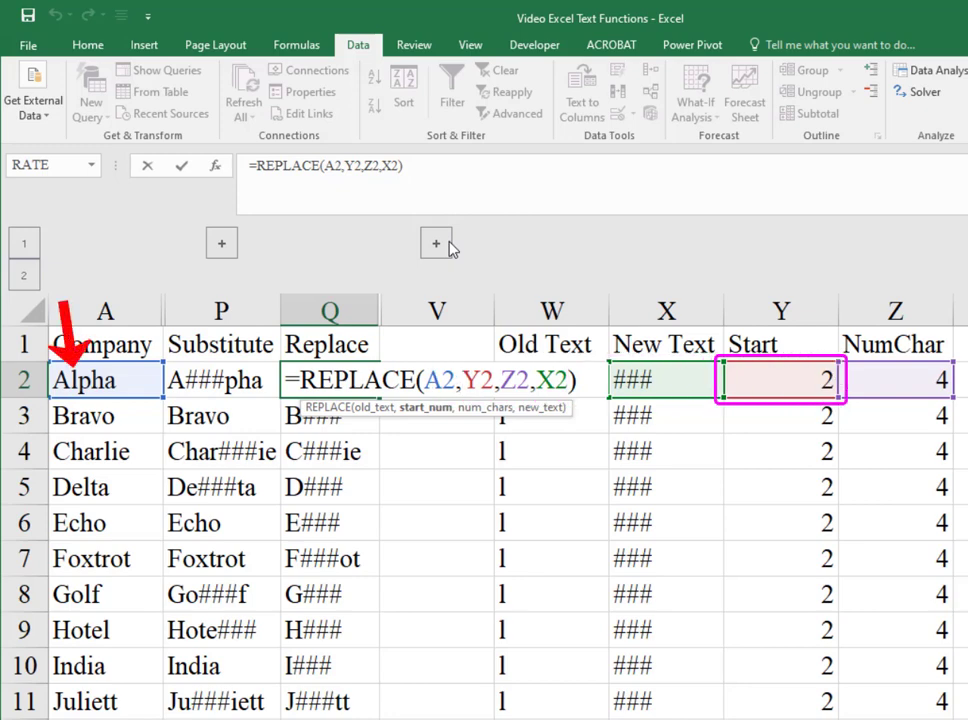
key("Right")
key("Right")
key("Right")
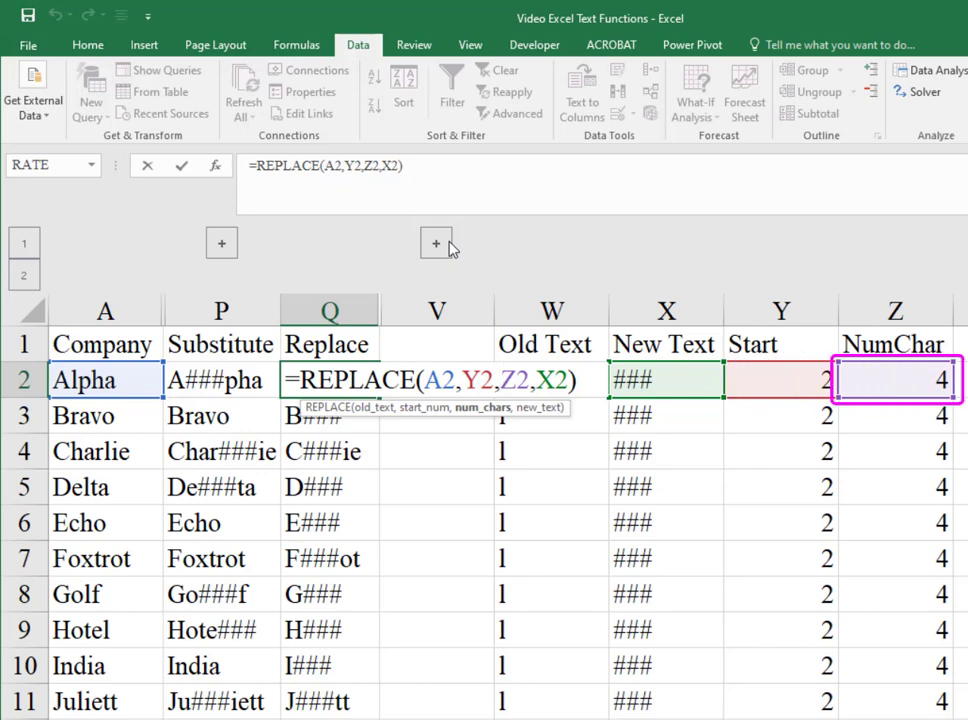
key("Right")
key("Right")
key("Right")
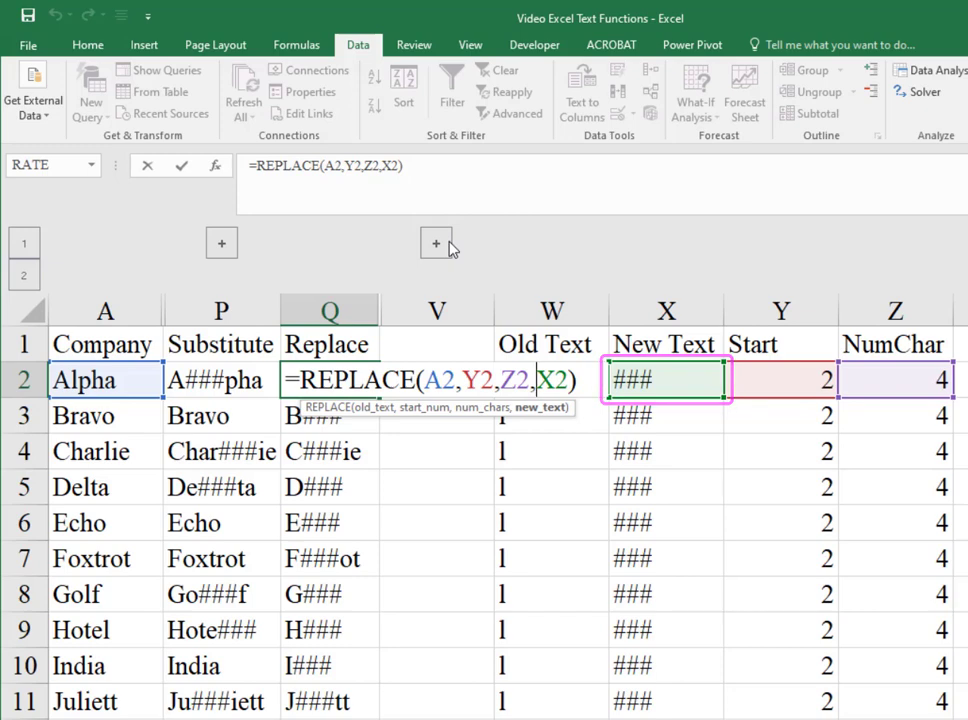
key("Return")
Change the new text in cell X2 to %y%.
key("Up")
key("Right")
key("Right")
key("Right")
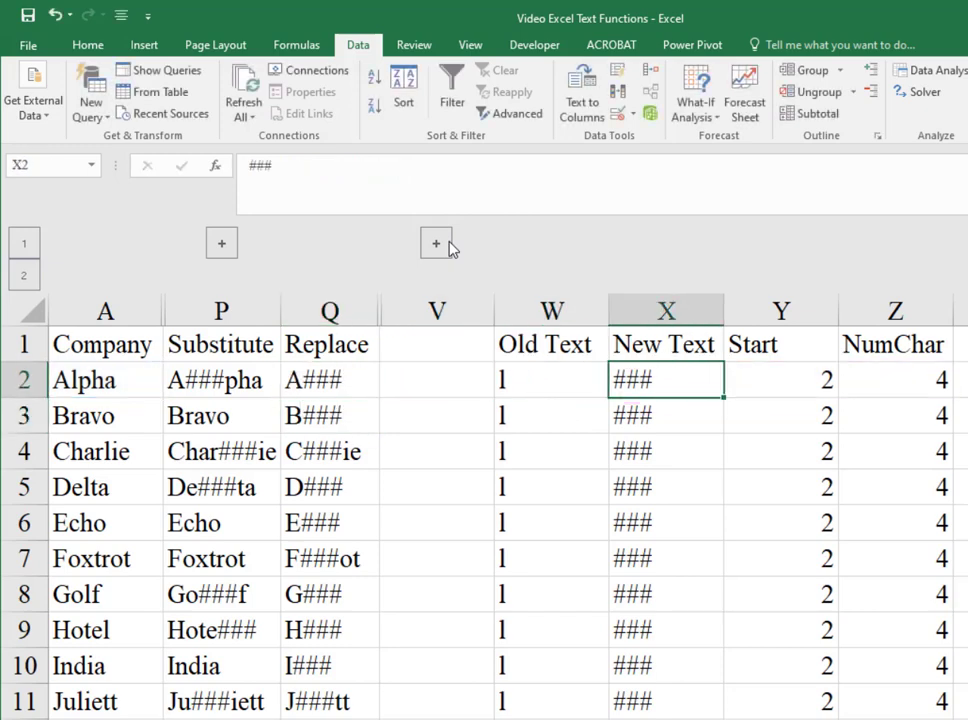
type("%y")
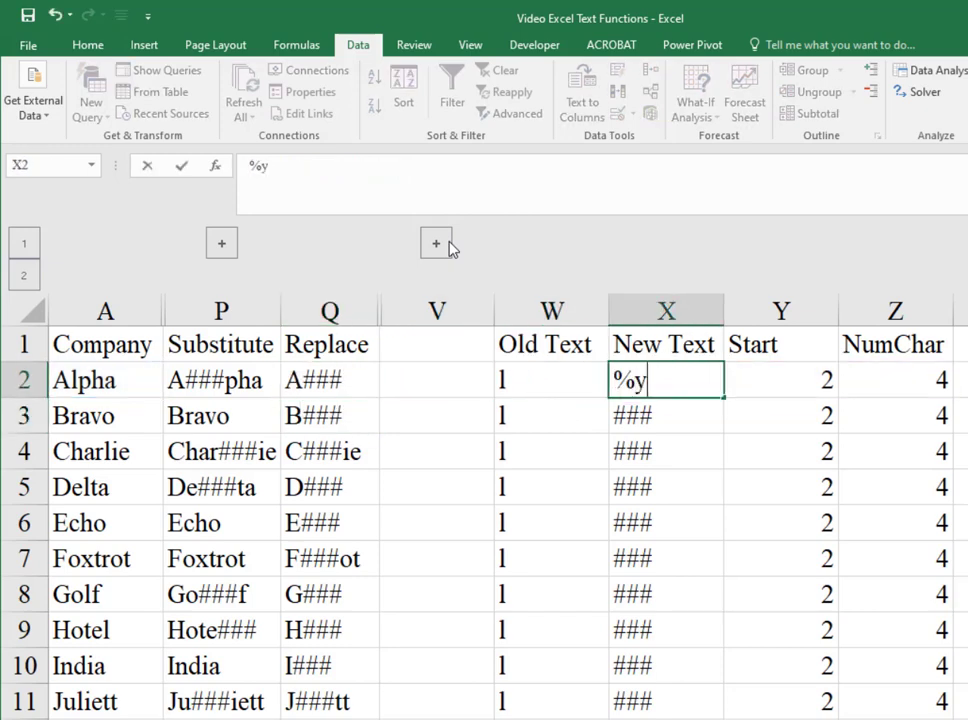
type("%")
key("ctrl+Return")
key("Left")
key("Left")
key("Left")
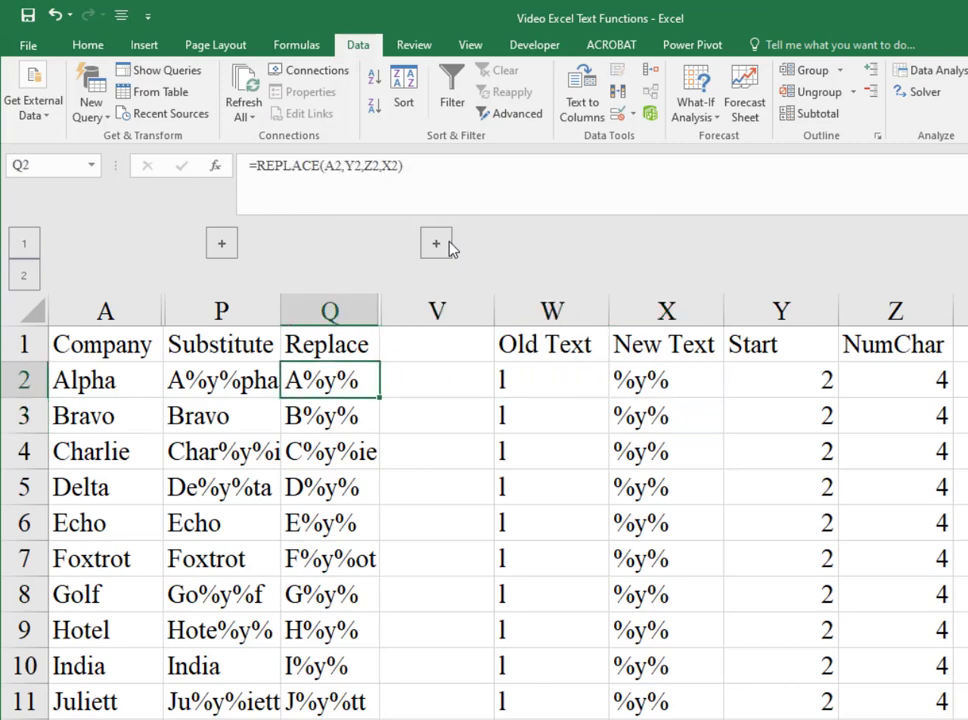
Set the number of characters in cell Z2 to 3.
key("Right")
key("Right")
key("Right")
key("Right")
key("Right")
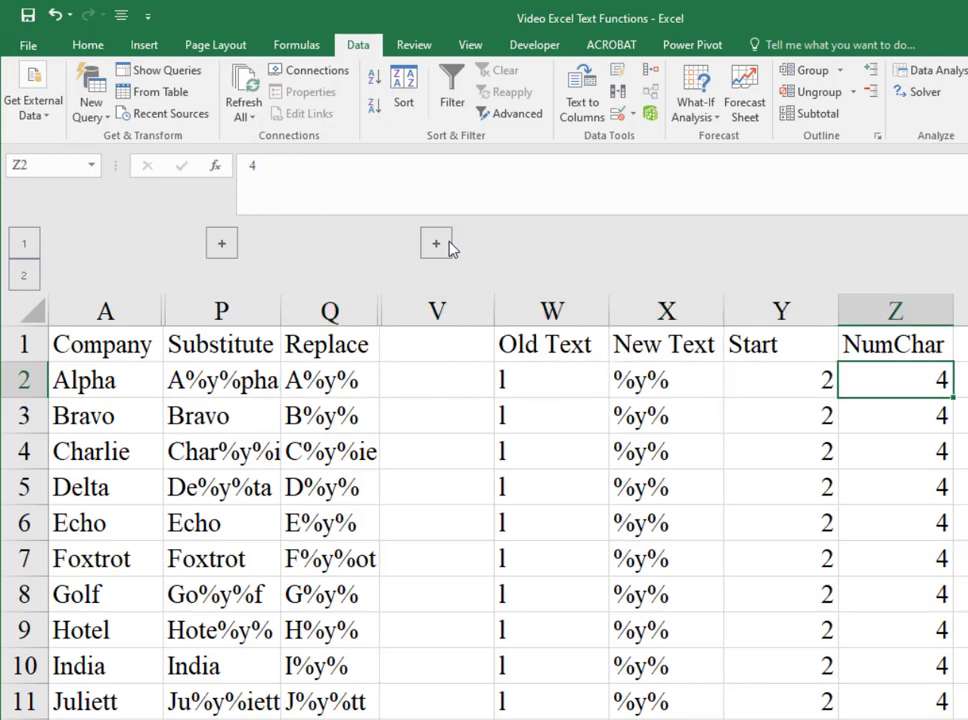
type("3")
key("Return")
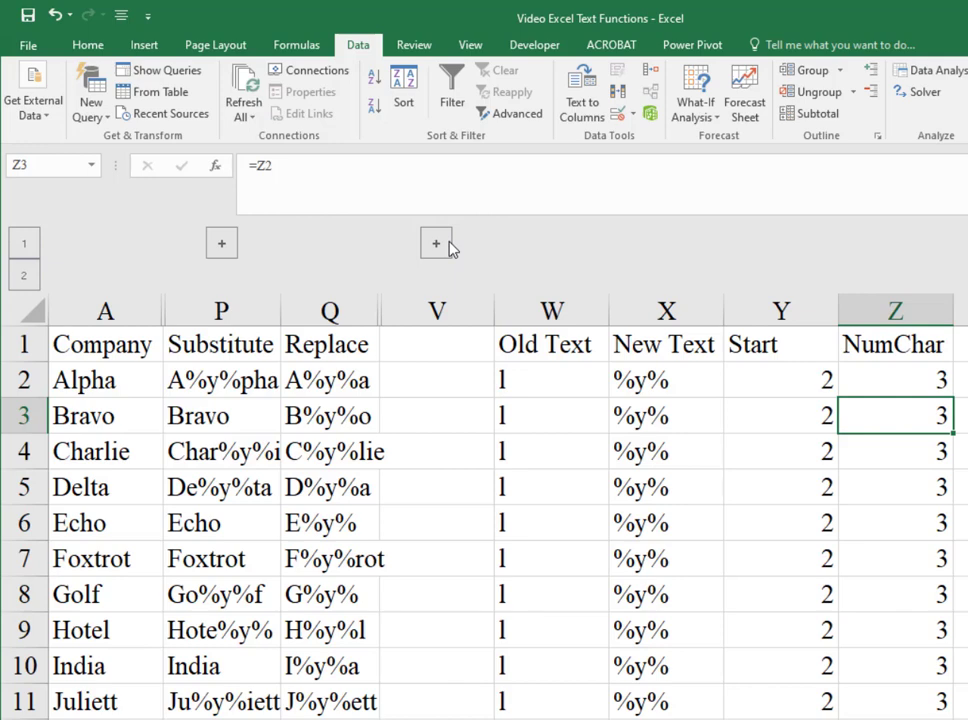
Set the number of characters in cell Z2 to 2.
key("Up")
type("2")
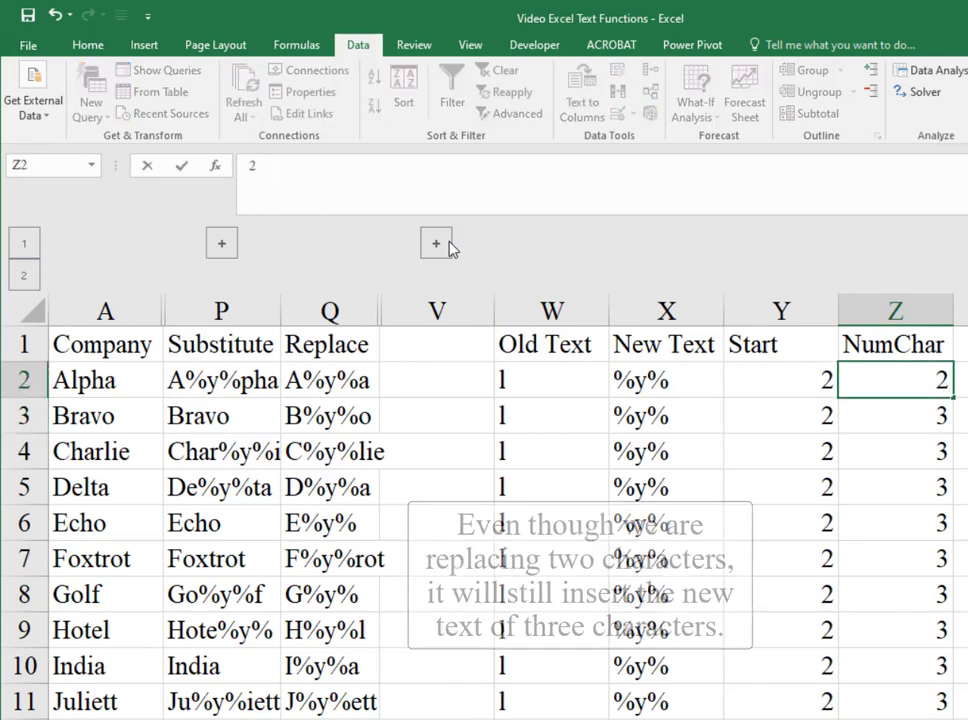
key("Return")
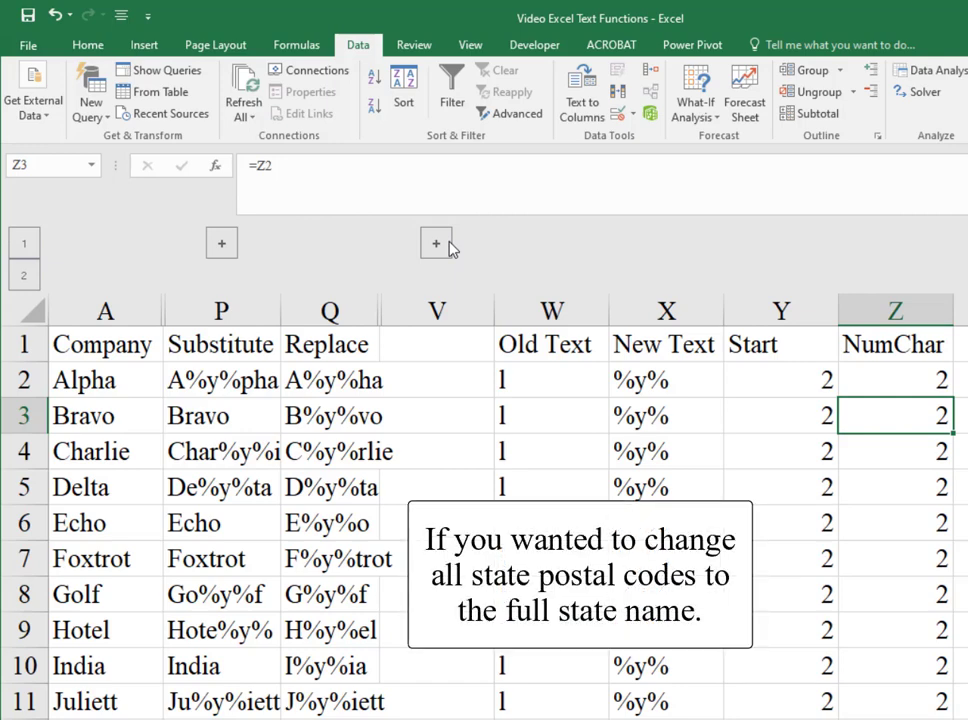
Look across the text-joining columns from Company&Code to Co. and __Inc.
key("Up")
key("Left")
key("Left")
key("Left")
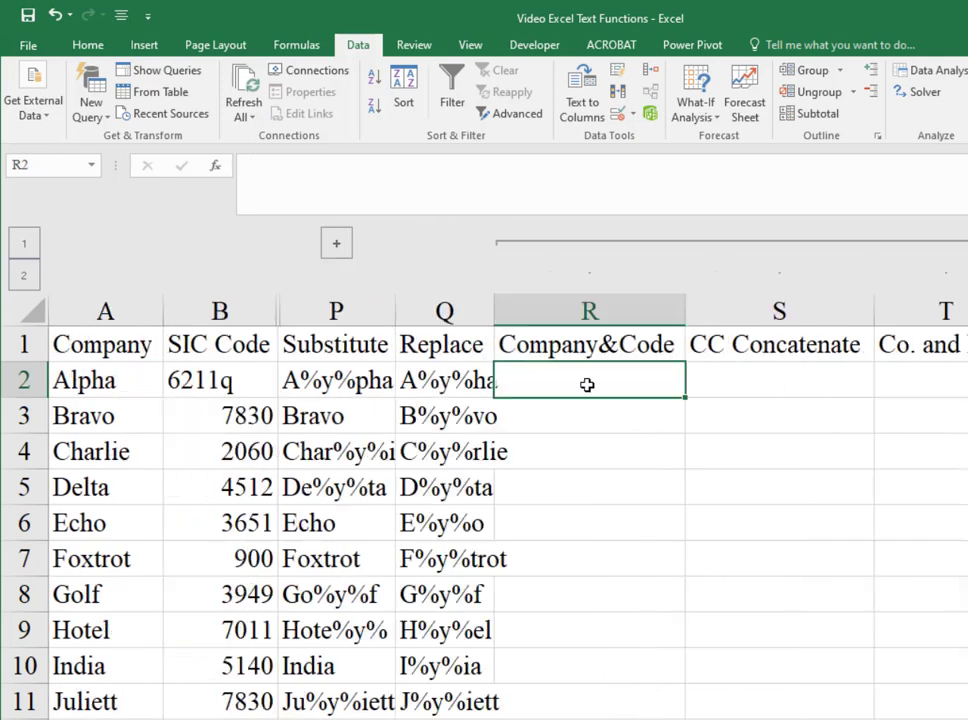
key("Right")
key("Right")
key("Right")
key("Right")
key("Right")
key("Right")
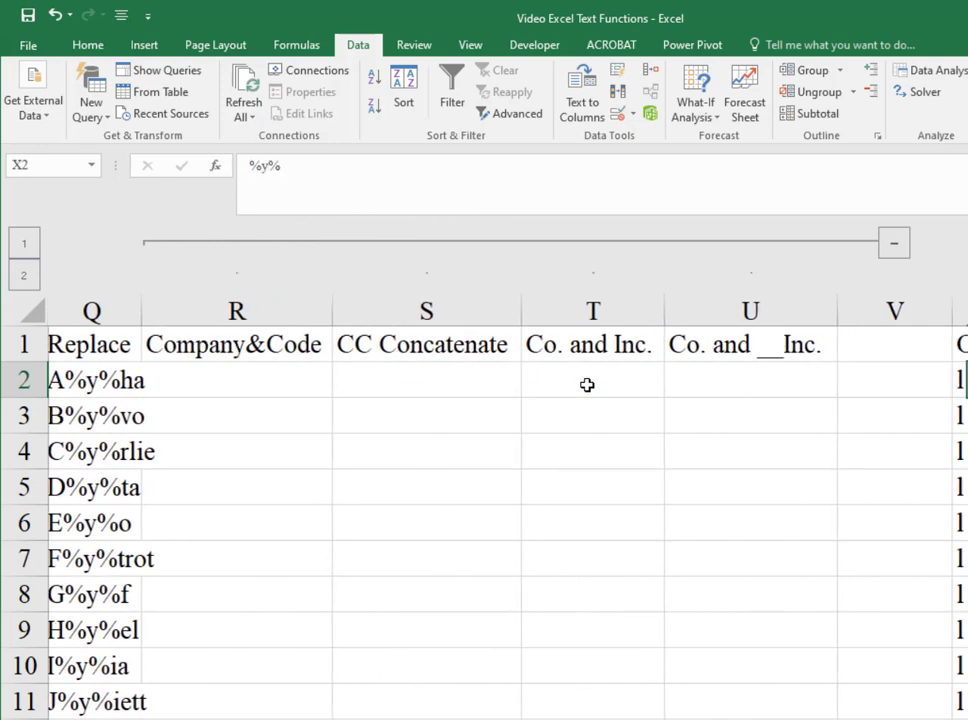
Enter the formula =A2&B2 in cell R2 to join the company name and SIC code.
key("Left")
key("Left")
key("Left")
key("Left")
key("Left")
key("Left")
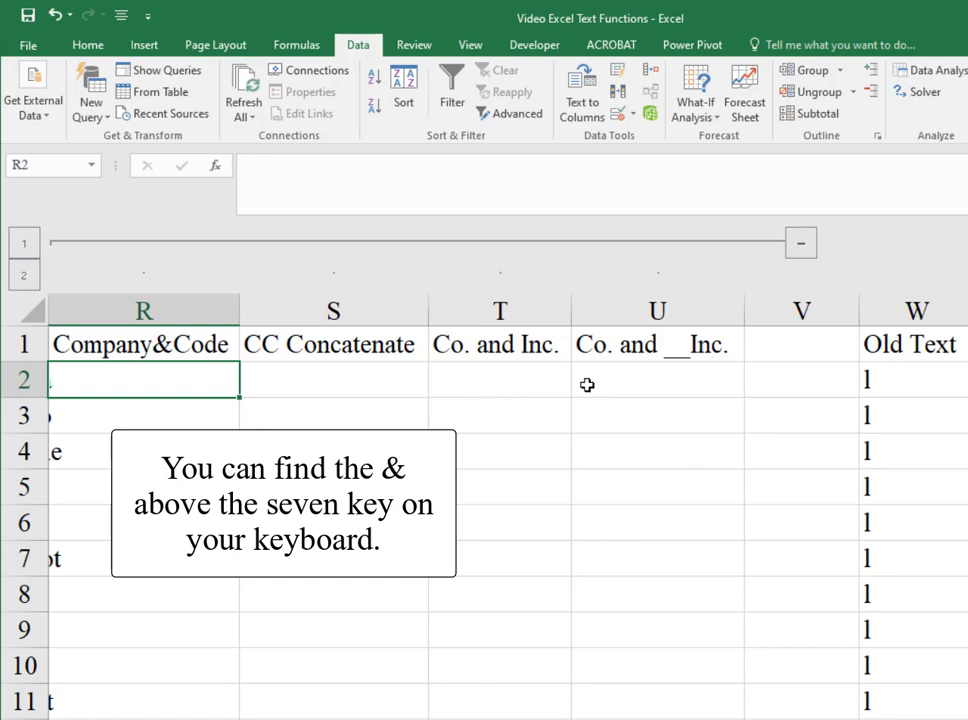
type("=A2")
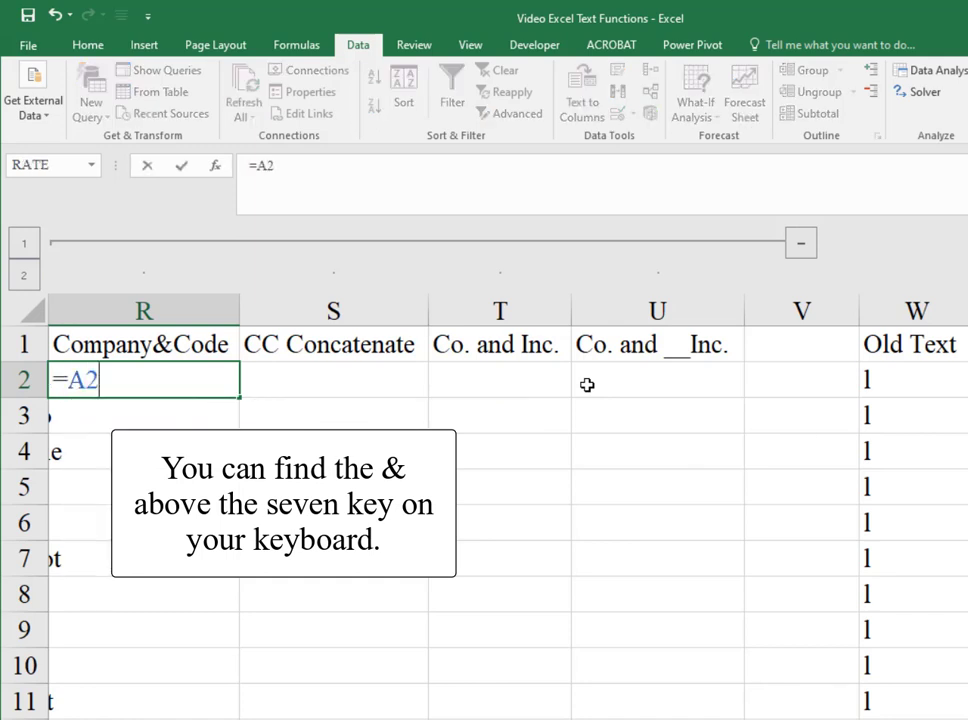
type("&B2")
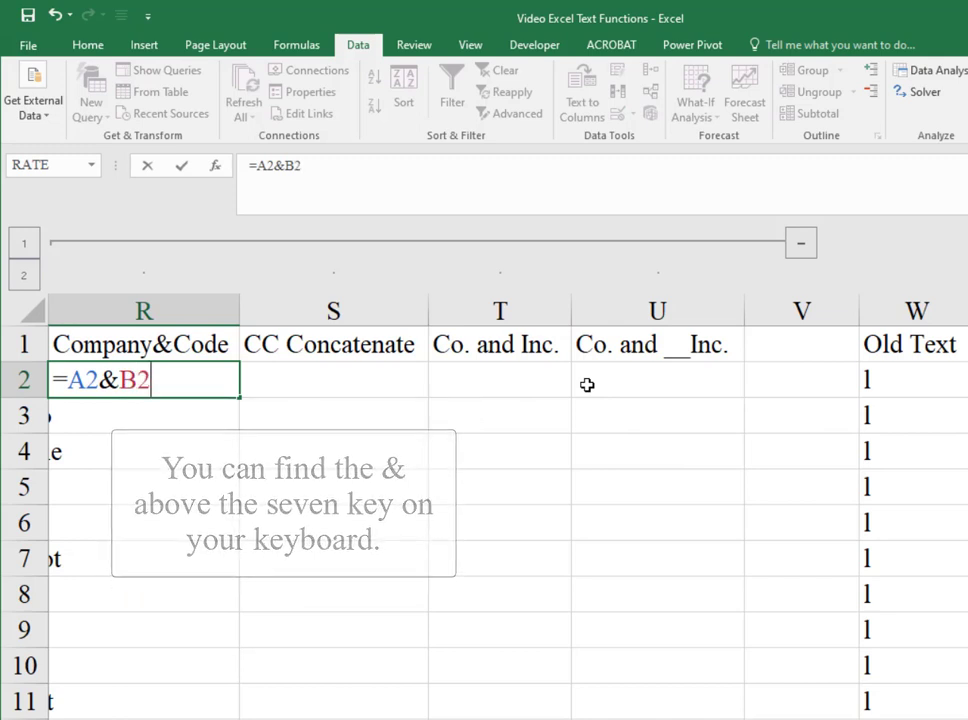
key("Return")
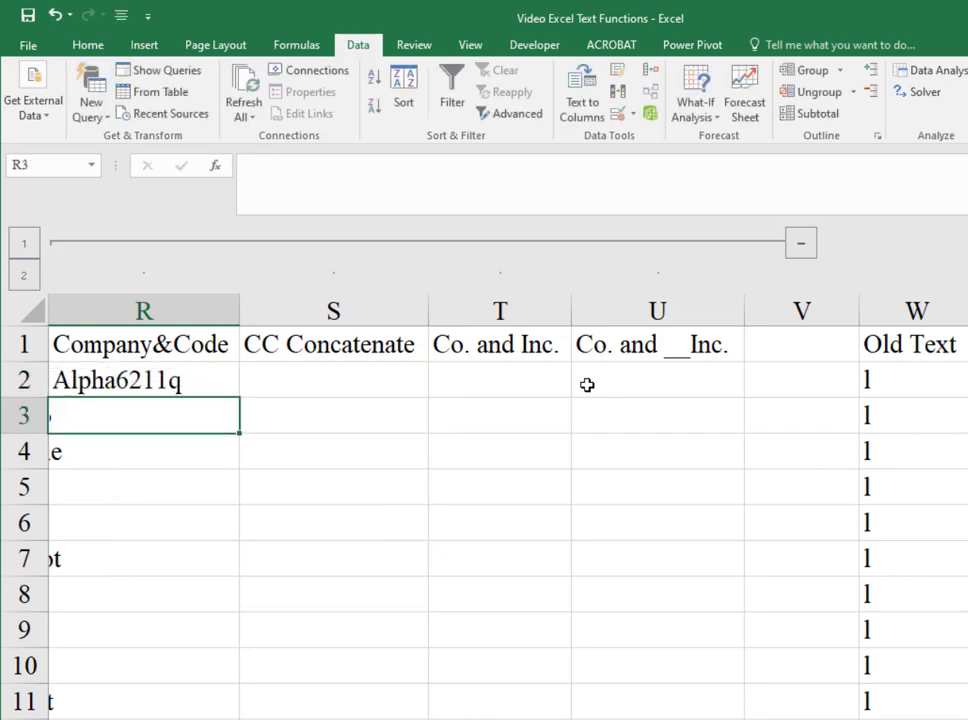
Fill the joining formula from R2 down the Company&Code column alongside the company list.
key("Up")
key("ctrl+Left")
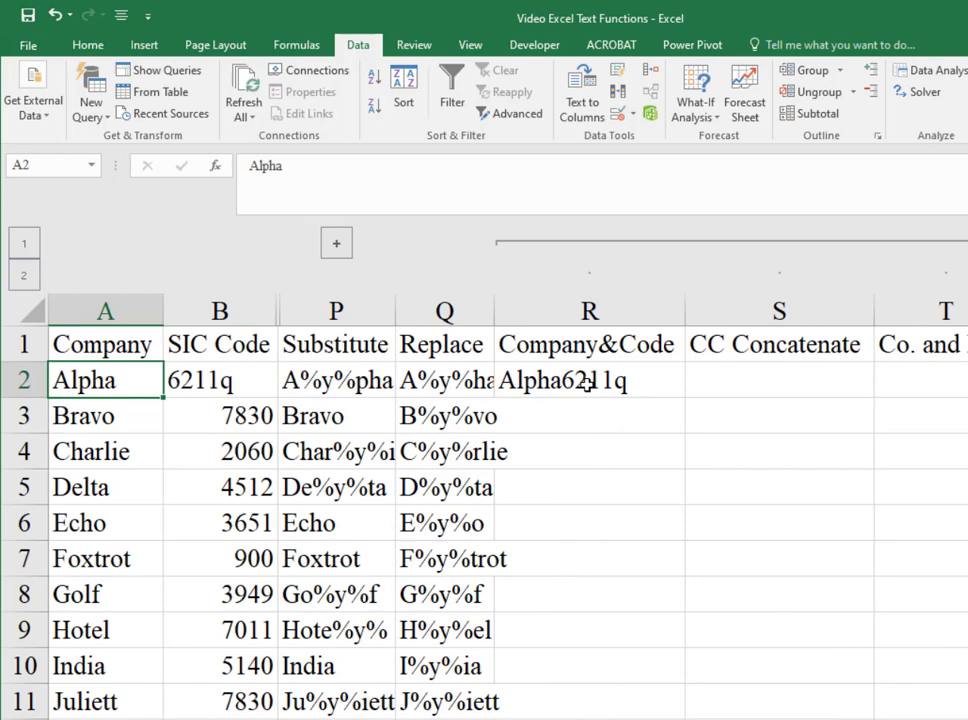
key("Right")
key("Right")
key("Right")
key("Right")
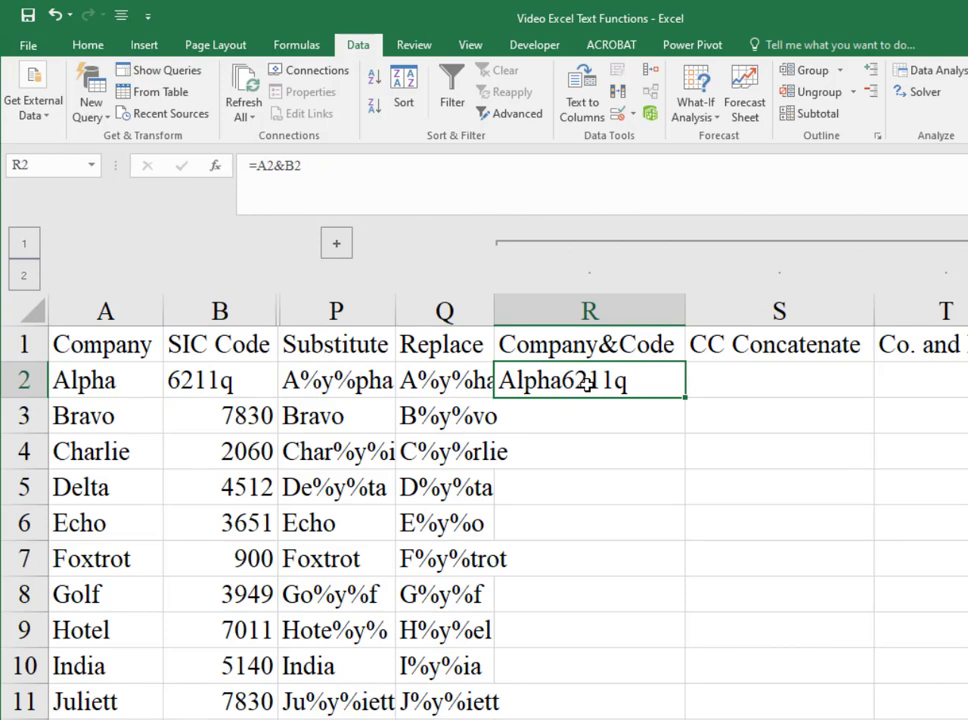
double_click(684, 397)
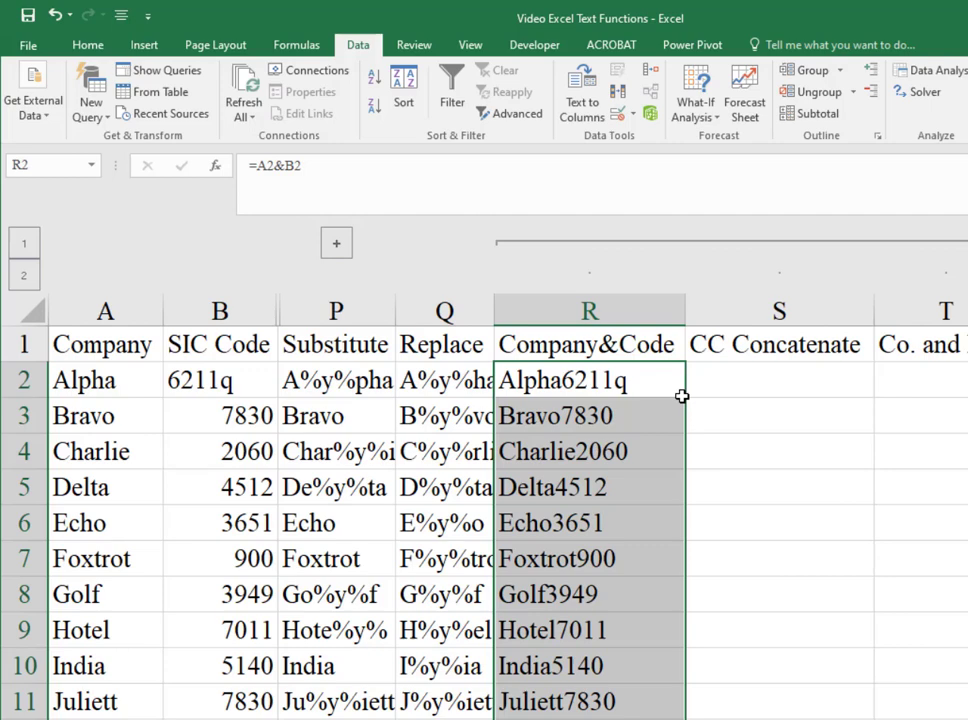
Enter =CONCATENATE(A2,B2) in cell S2 and fill it down the CC Concatenate column.
key("Up")
key("Right")
key("Down")
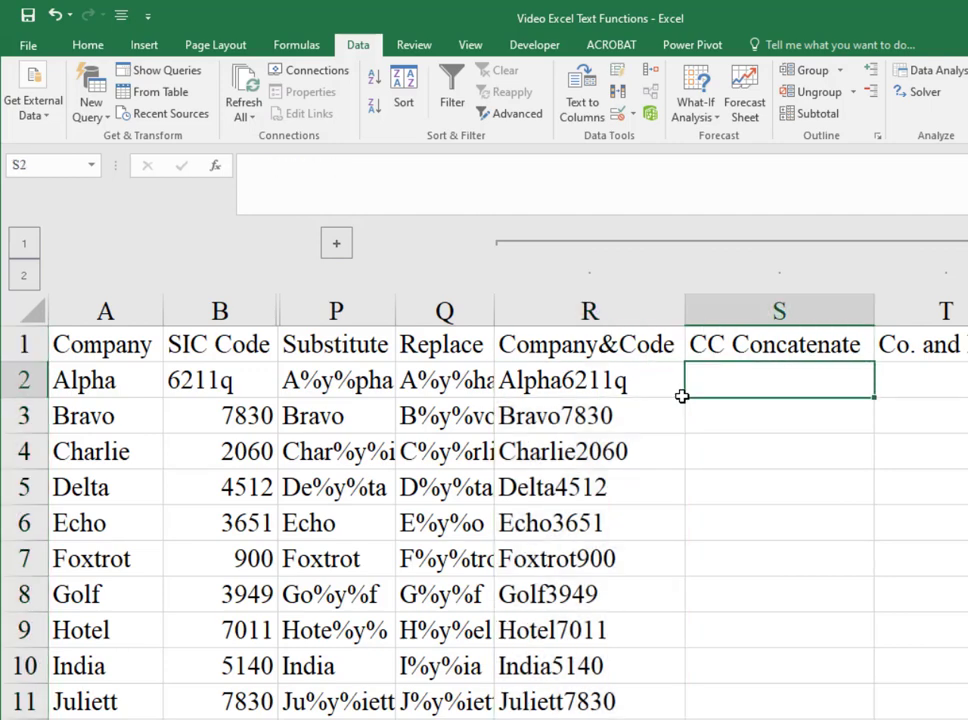
type("=CONCATE")
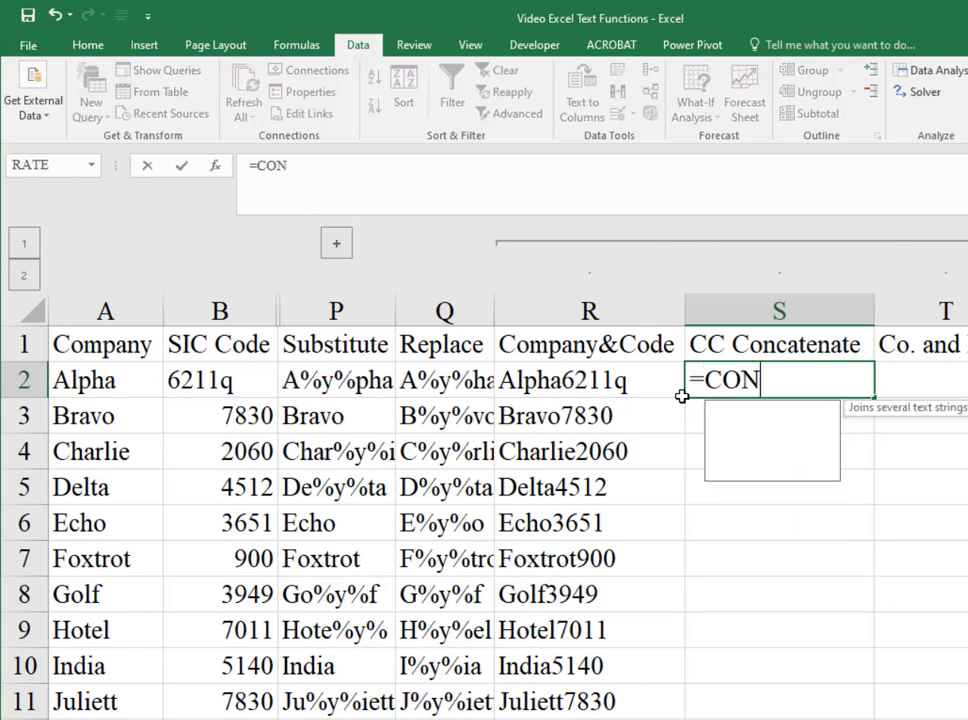
type("NATE")
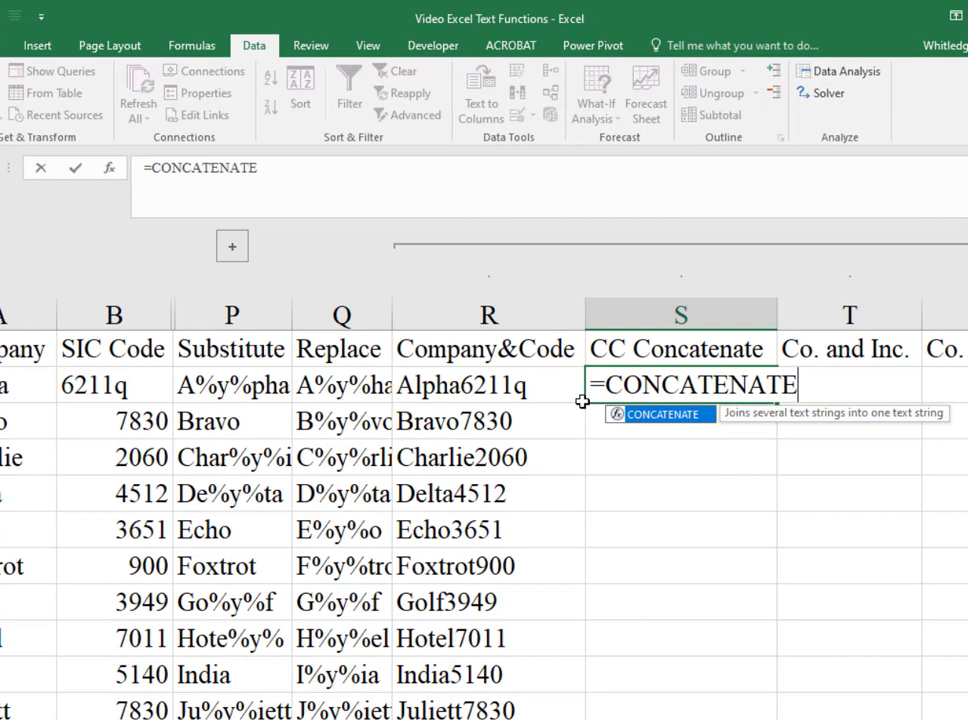
type("(A2")
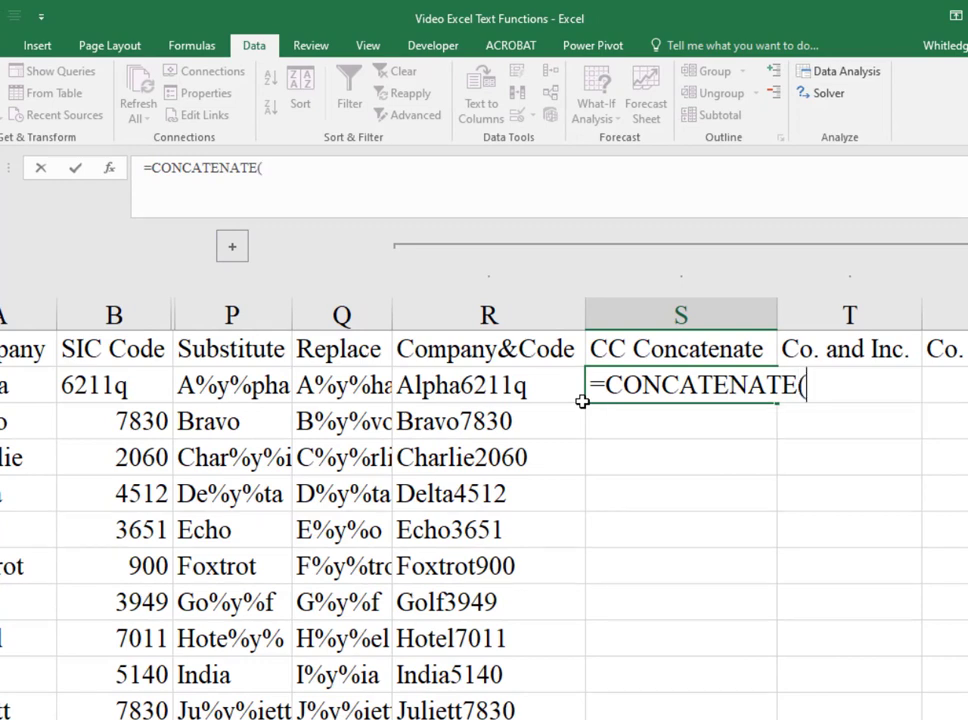
type(",B2)")
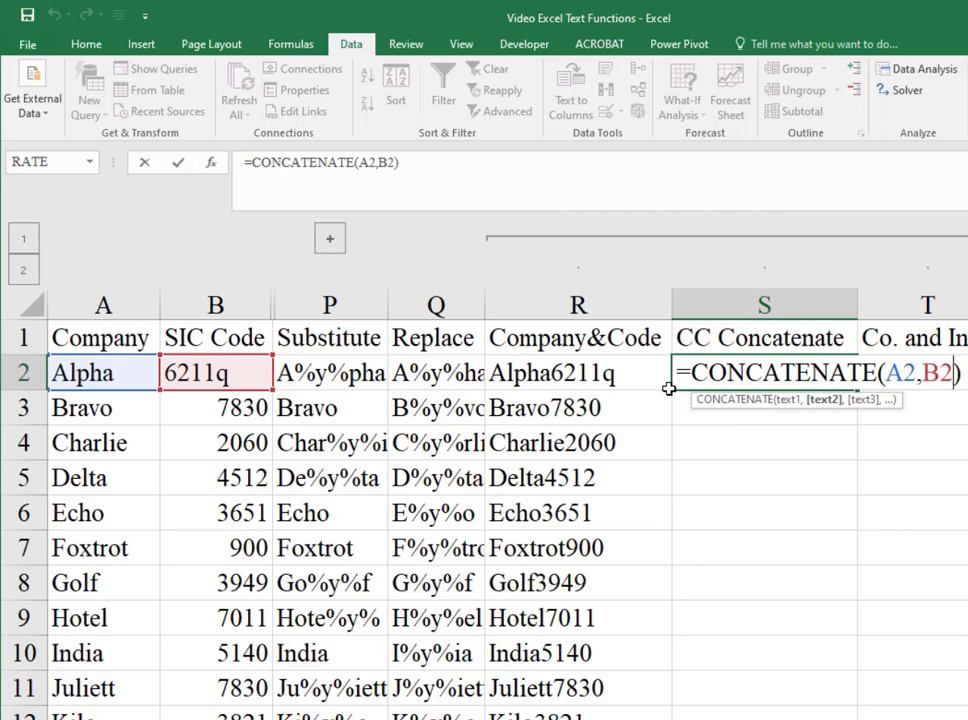
key("Return")
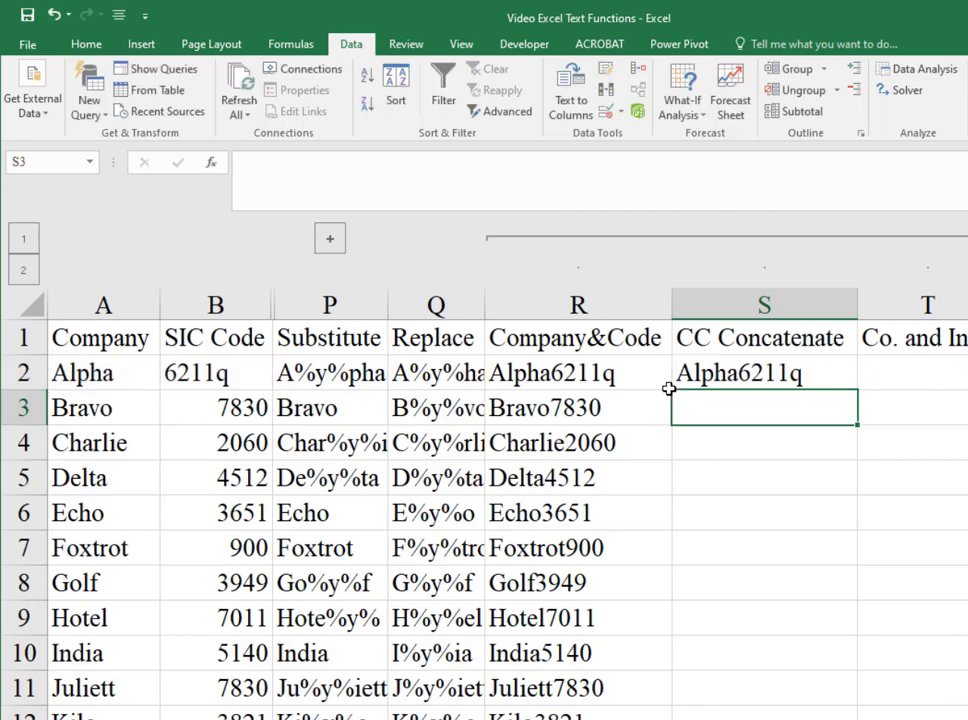
key("Up")
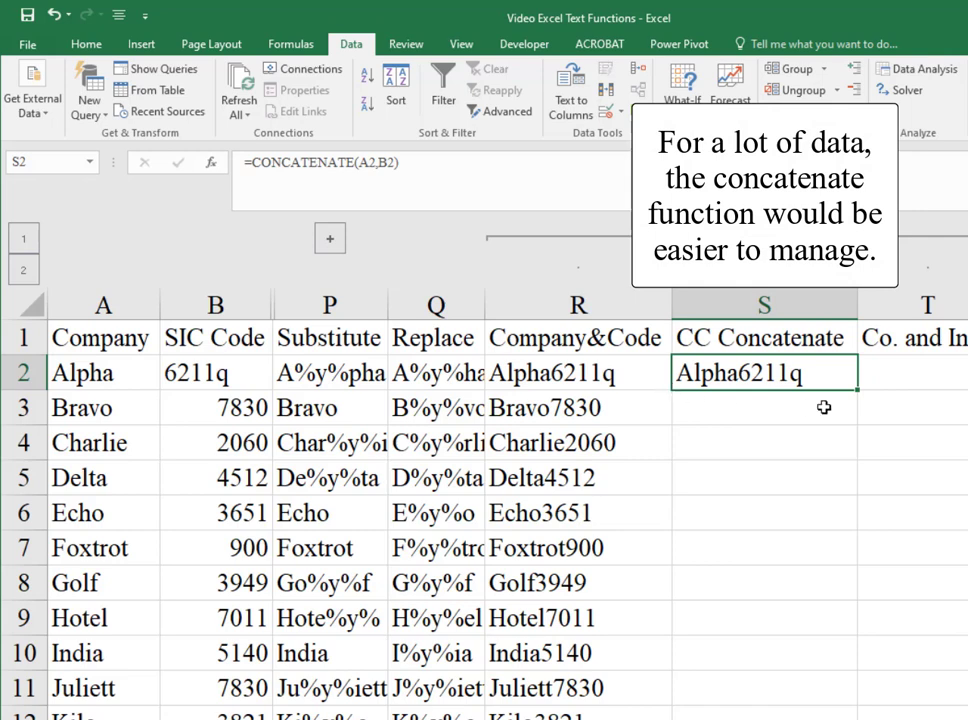
double_click(857, 389)
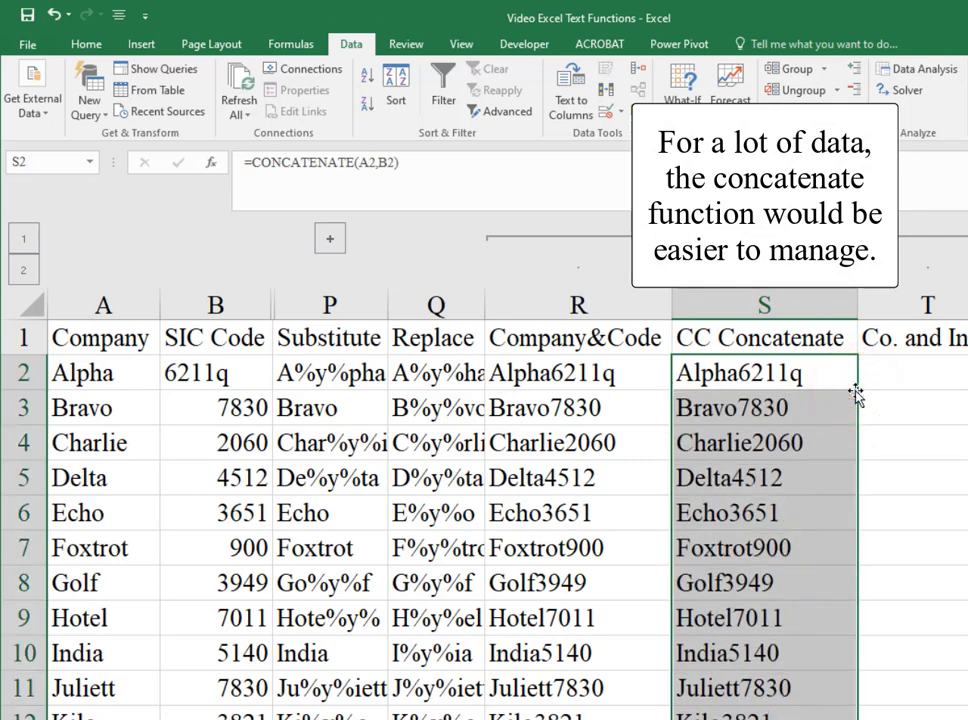
Enter the formula =CONCATENATE(A2,Inc.) in cell T2 of the Co. and Inc. column.
left_click(859, 393)
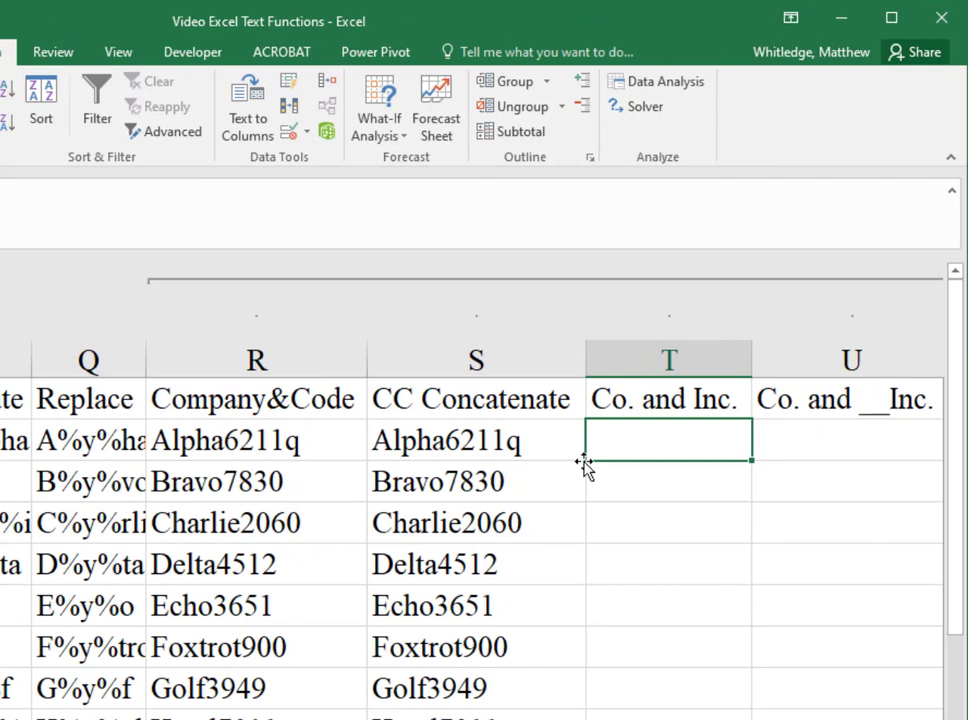
type("=CON")
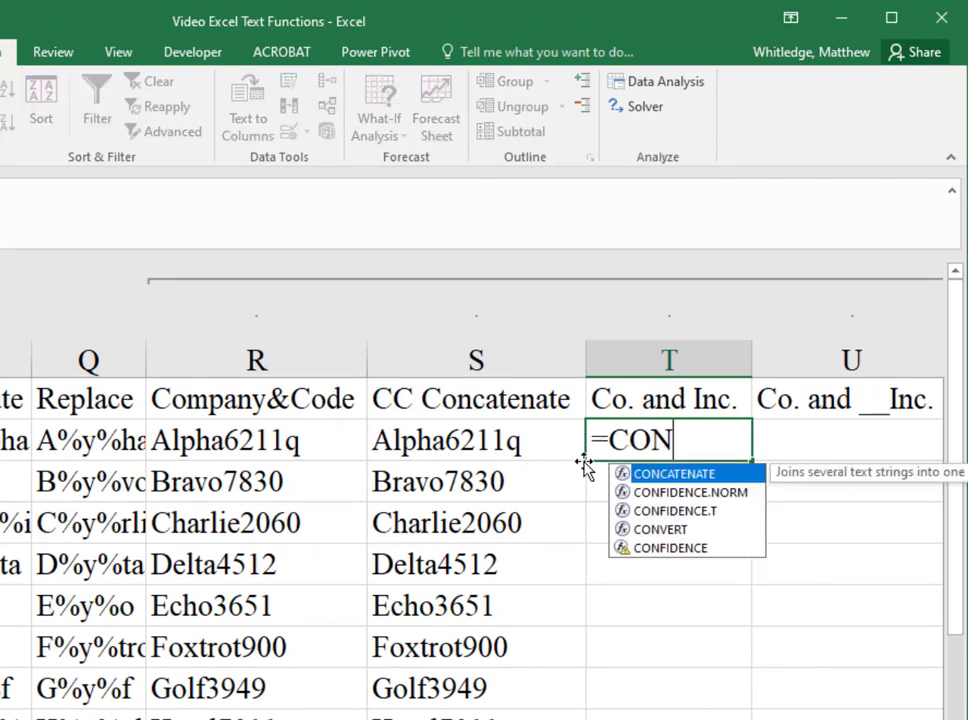
type("CATENATE(")
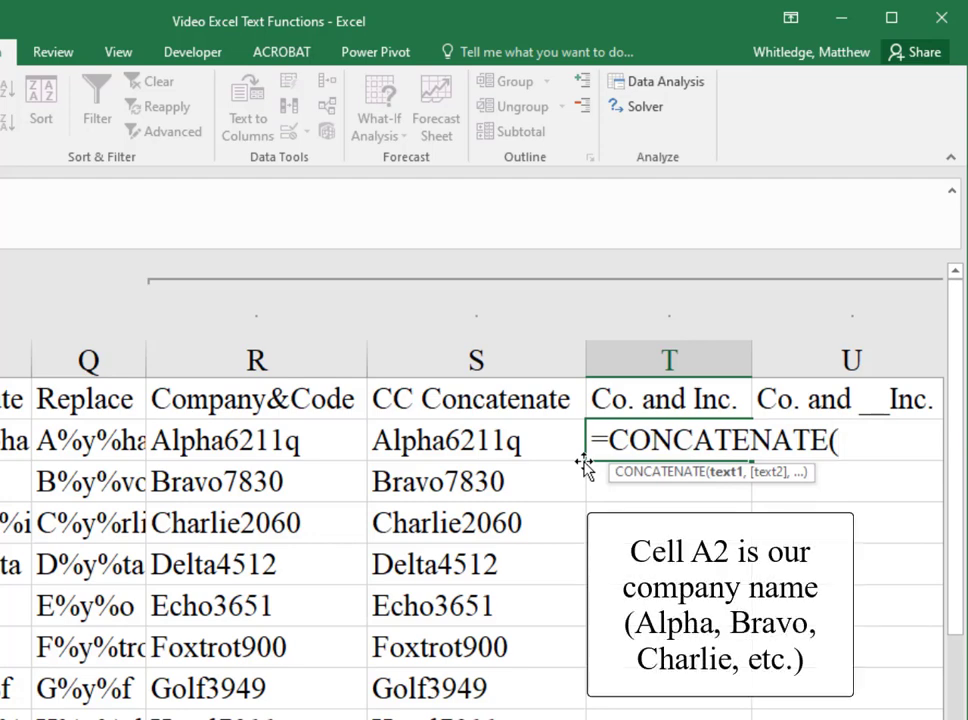
type("A2")
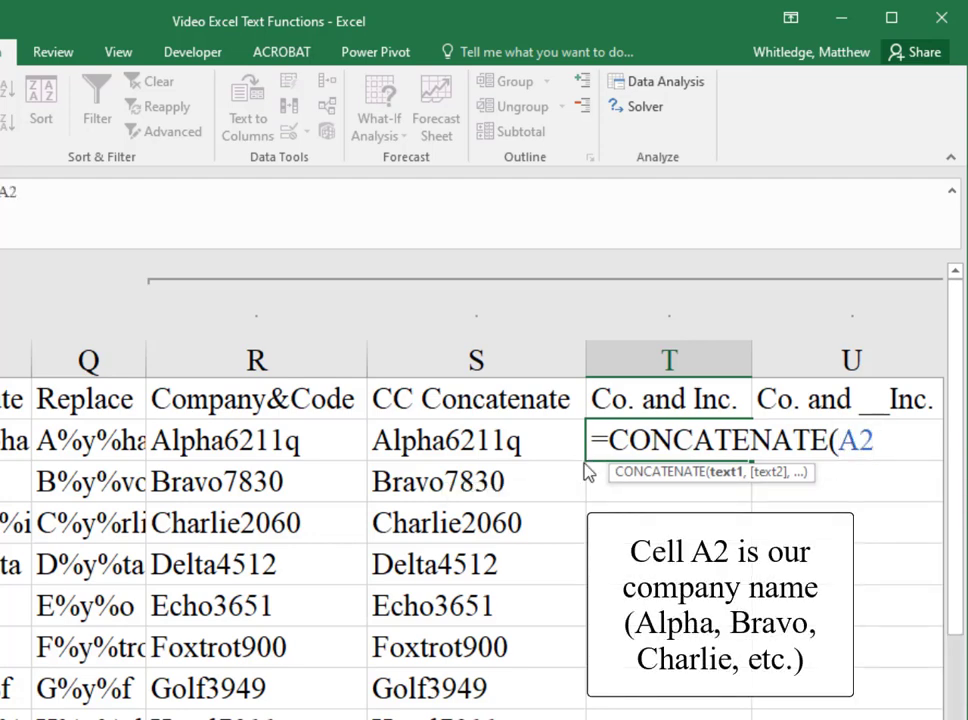
type(",")
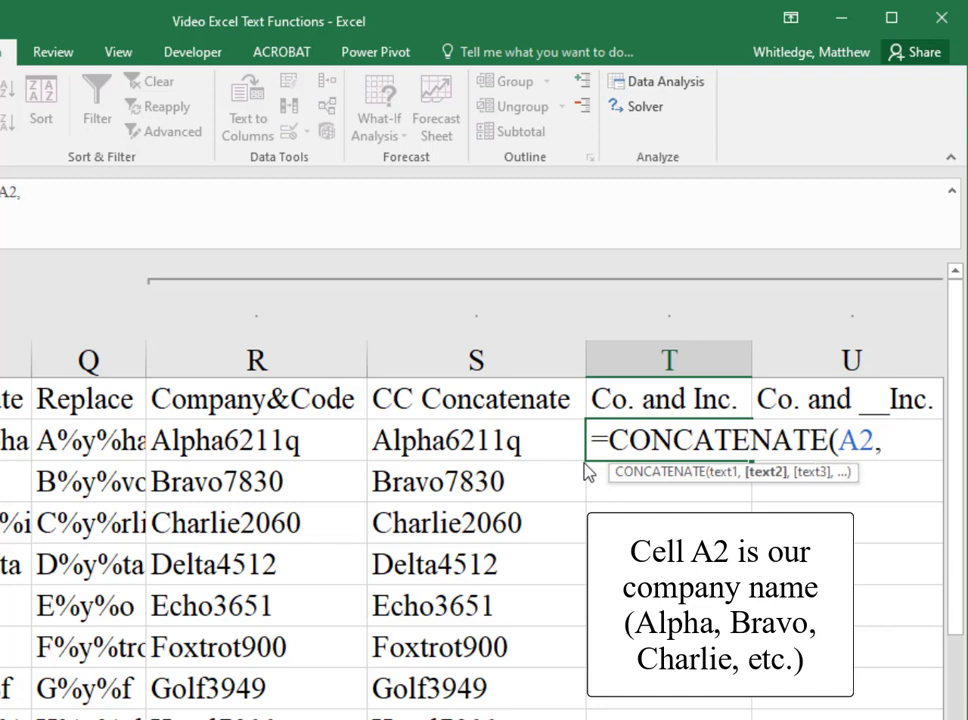
type("Inc.)")
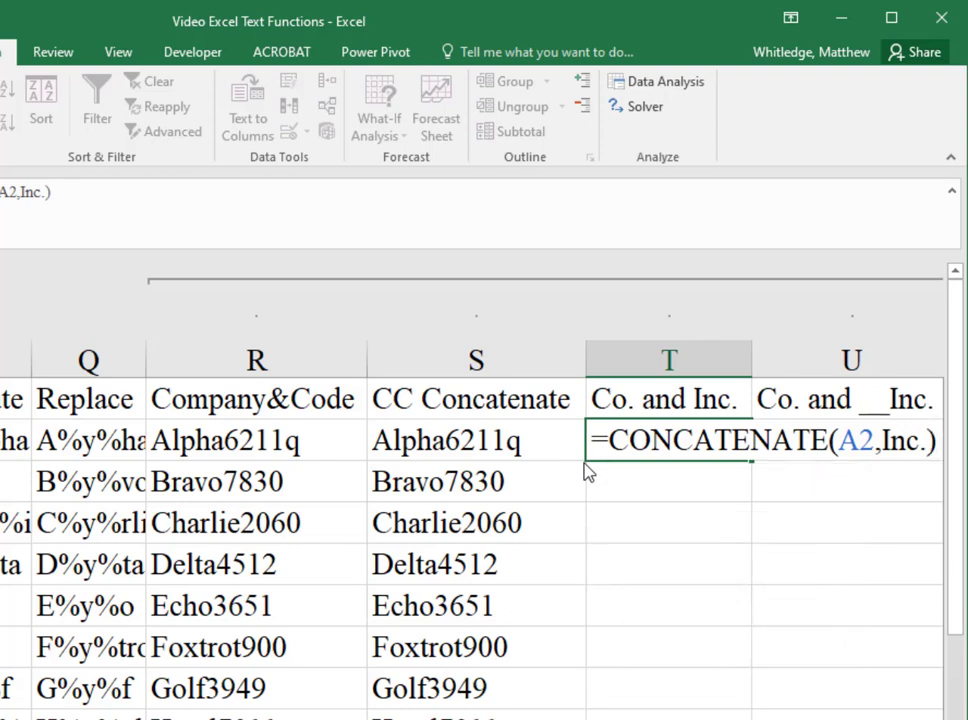
key("Return")
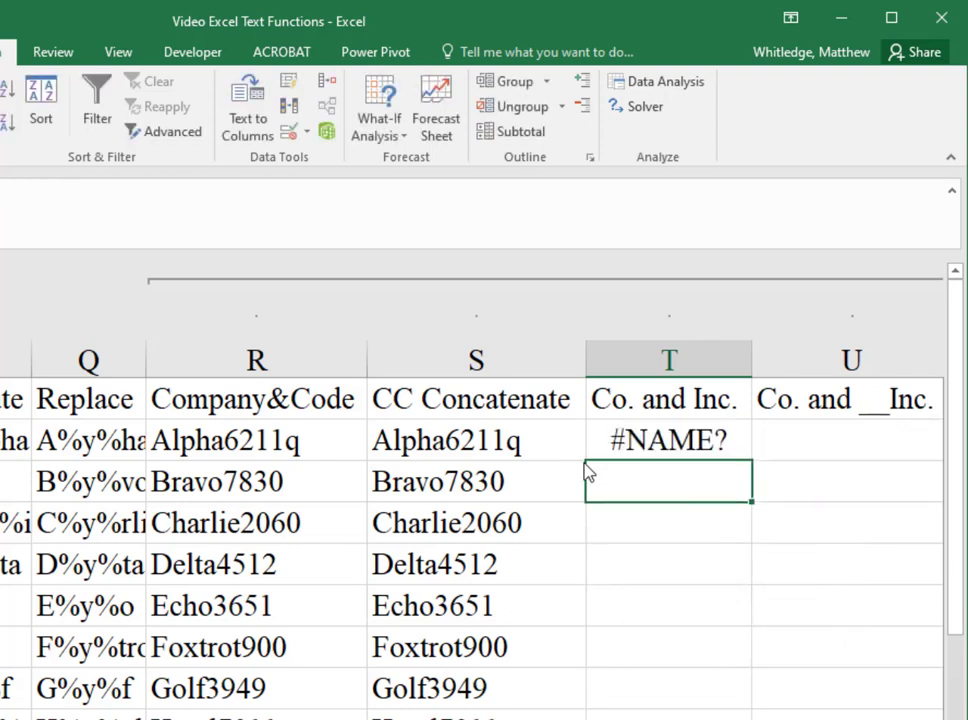
Put quotation marks around Inc. in T2 to make =CONCATENATE(A2,"Inc."), and fill the formula down the Co. and Inc. column.
key("Up")
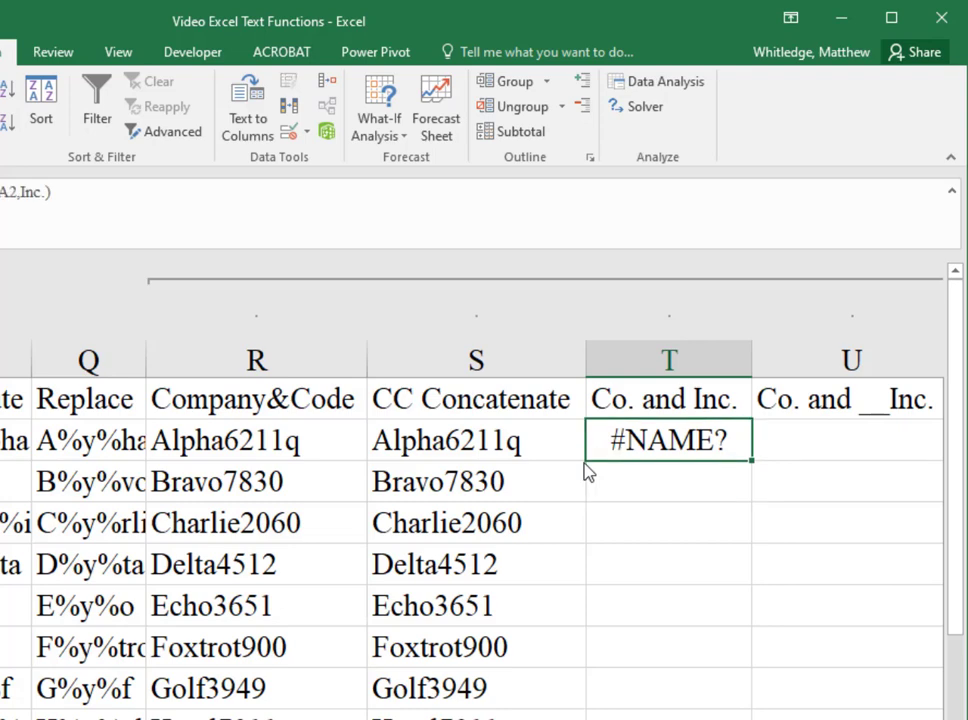
key("F2")
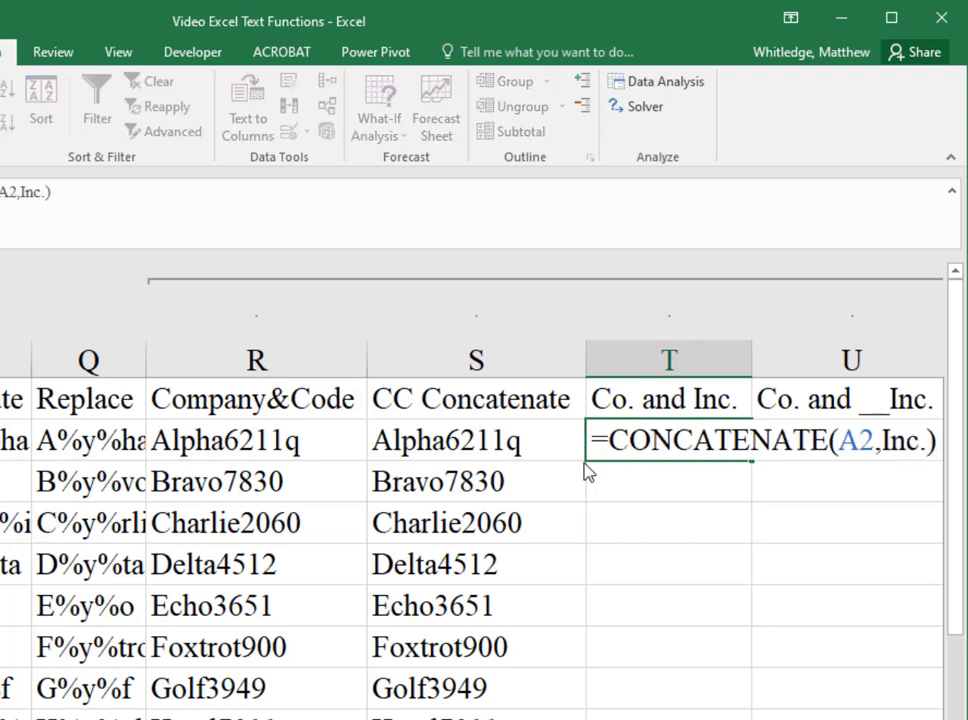
key("Left")
key("Left")
key("Left")
key("Left")
key("Left")
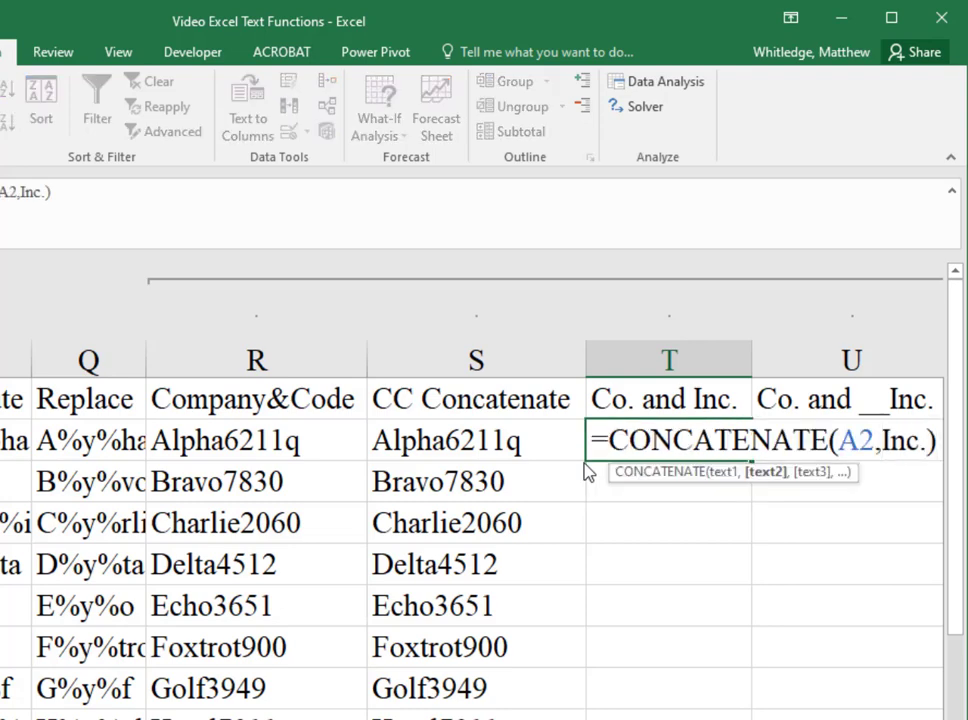
type("\"")
key("Right")
key("Right")
key("Right")
key("Right")
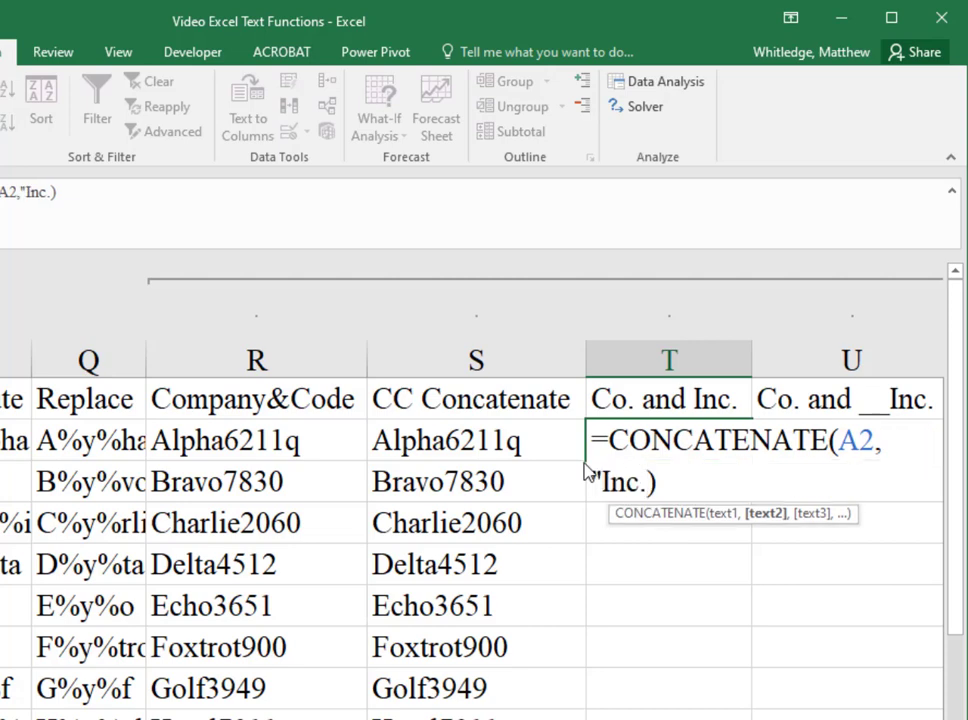
type("\"")
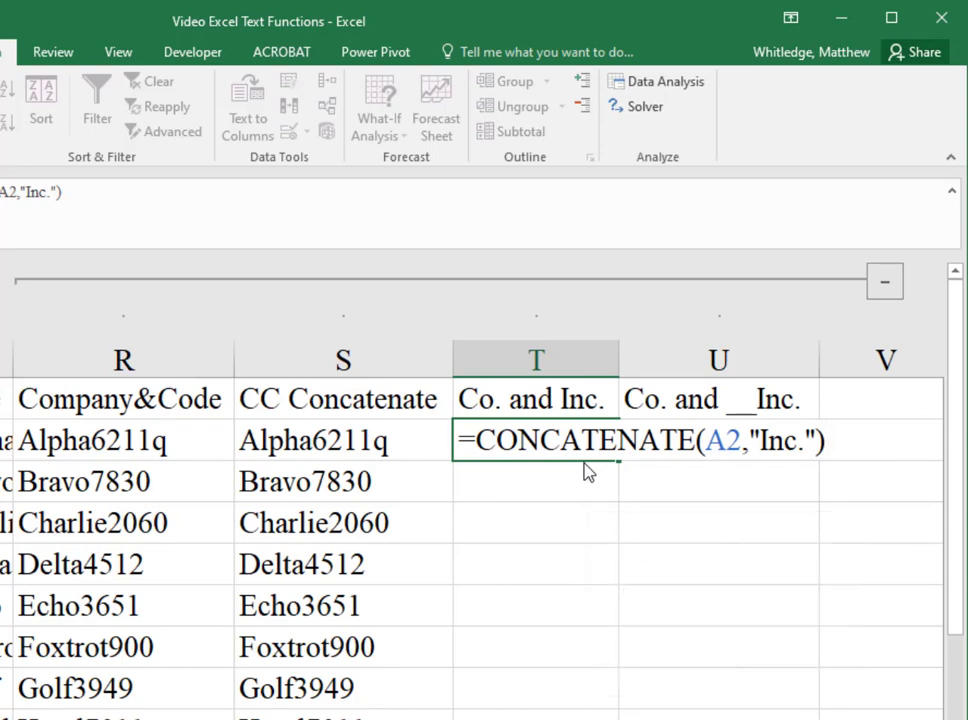
key("Return")
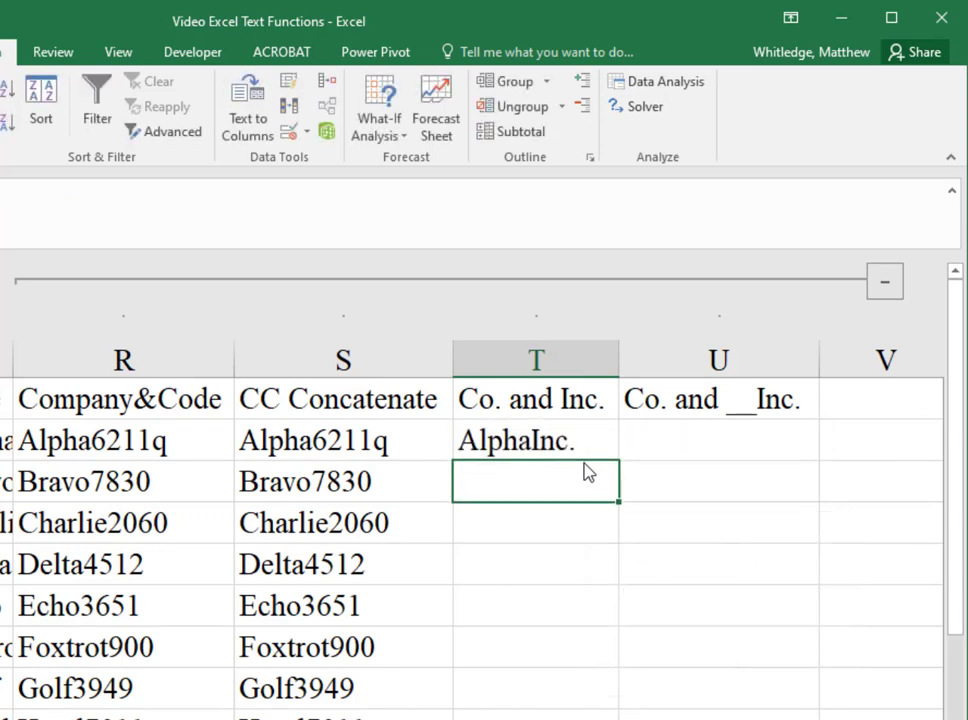
key("Up")
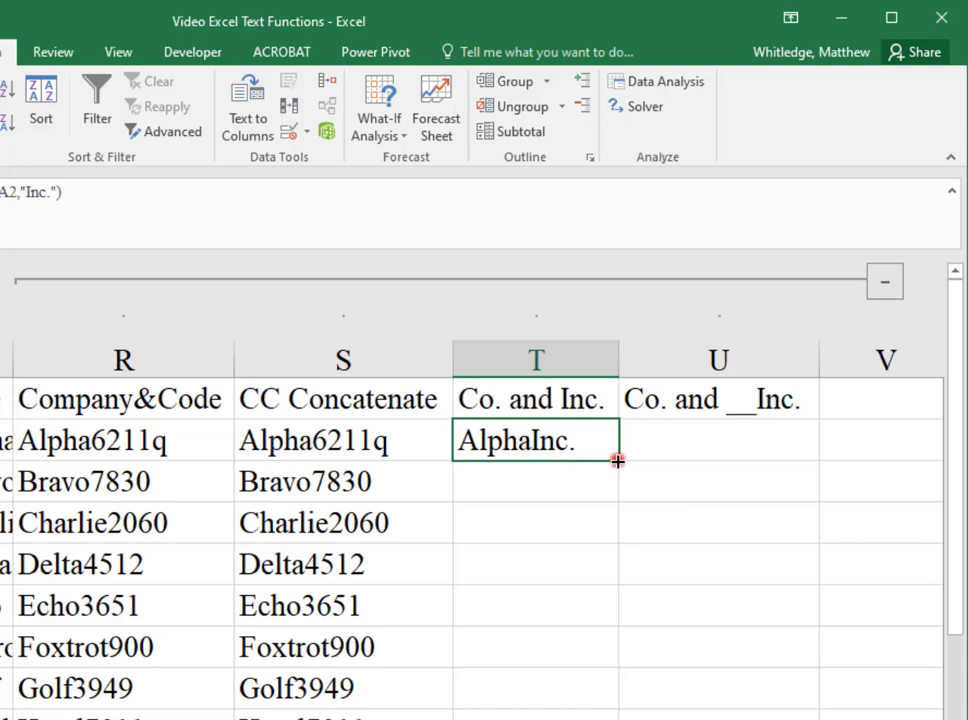
double_click(616, 459)
Enter =CONCATENATE(A2," Inc.") with two spaces before Inc. in cell U2 and fill it down the Co. and __Inc. column.
key("Right")
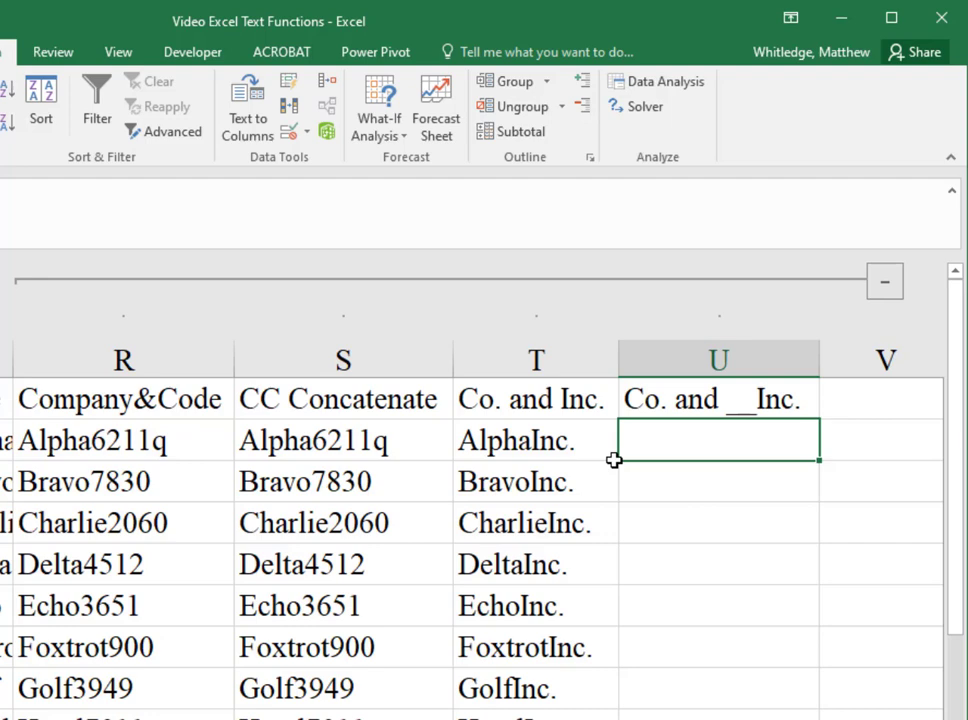
type("=cont")
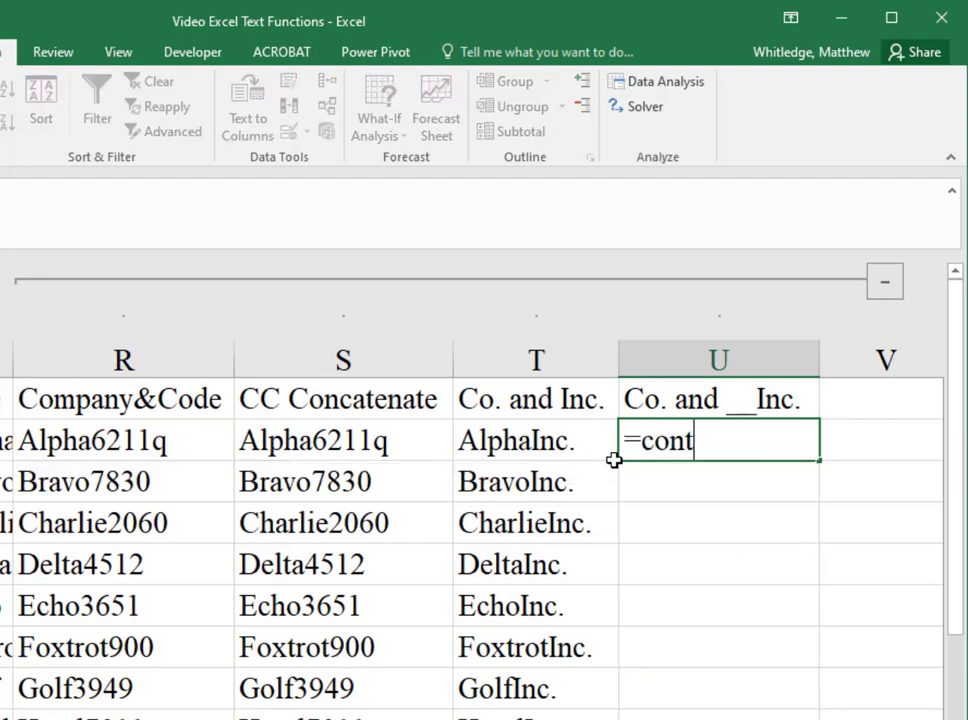
key("BackSpace")
type("c")
type("na")
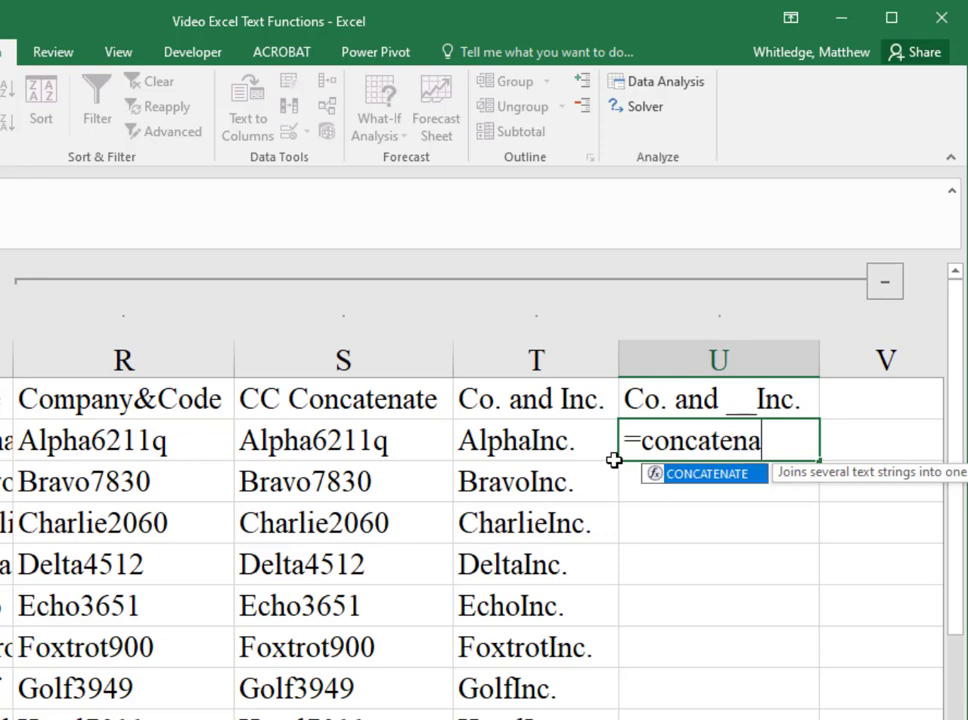
type("te(a2,")
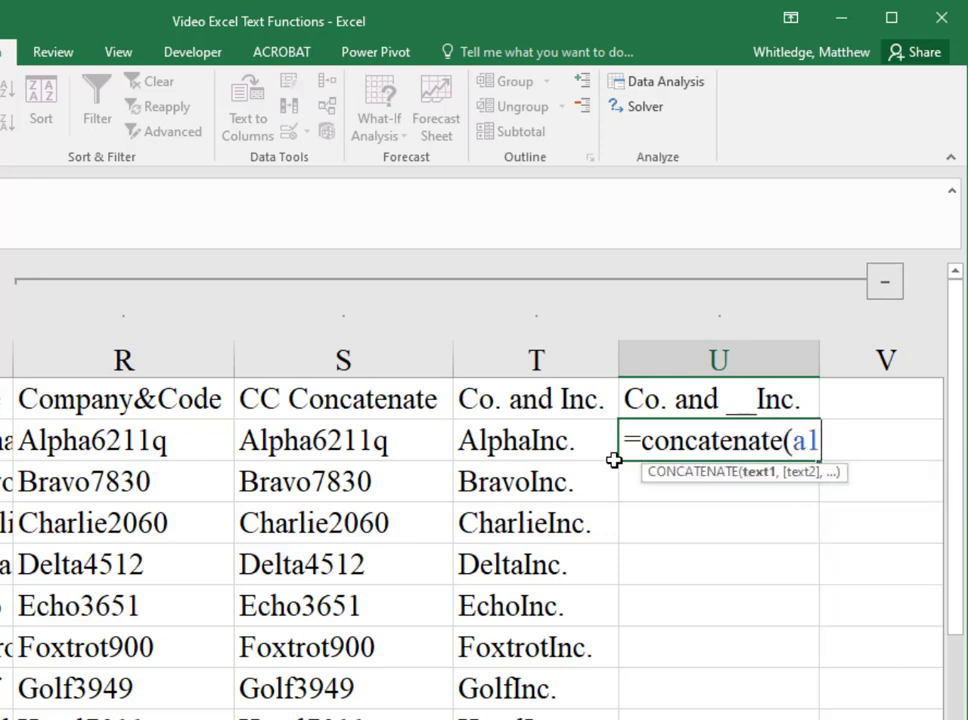
type("\" ")
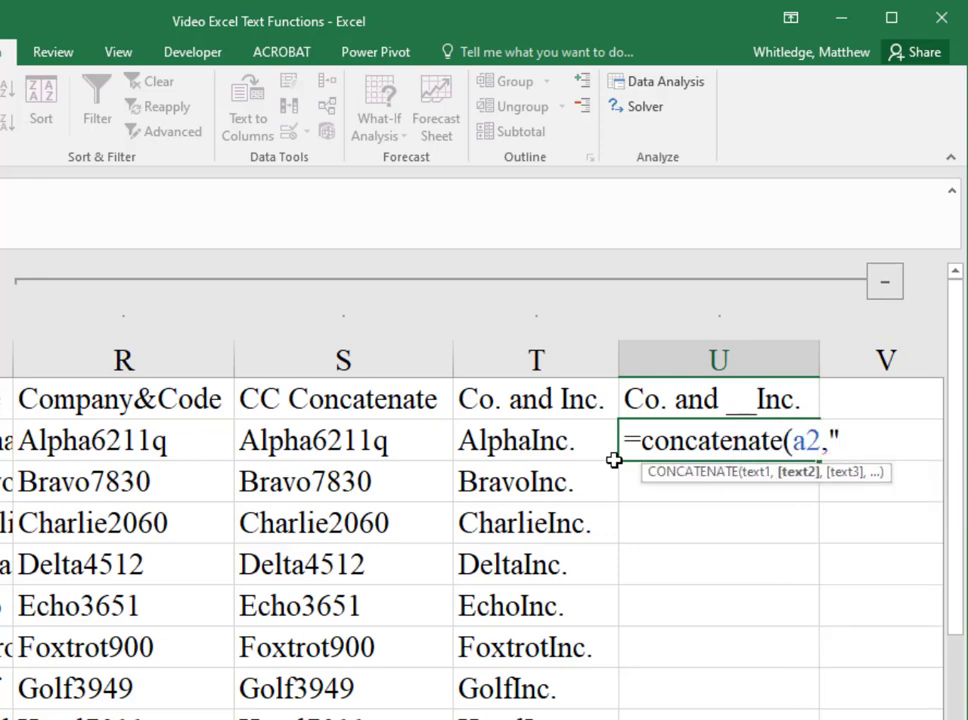
type(" Inc.")
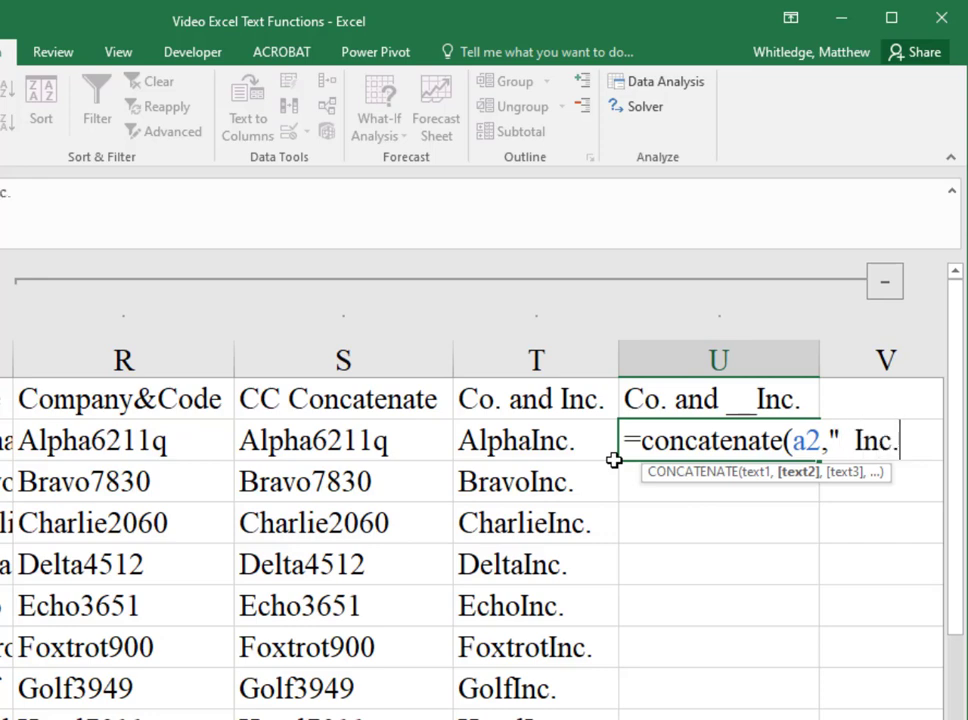
type("\")")
key("Return")
key("Up")
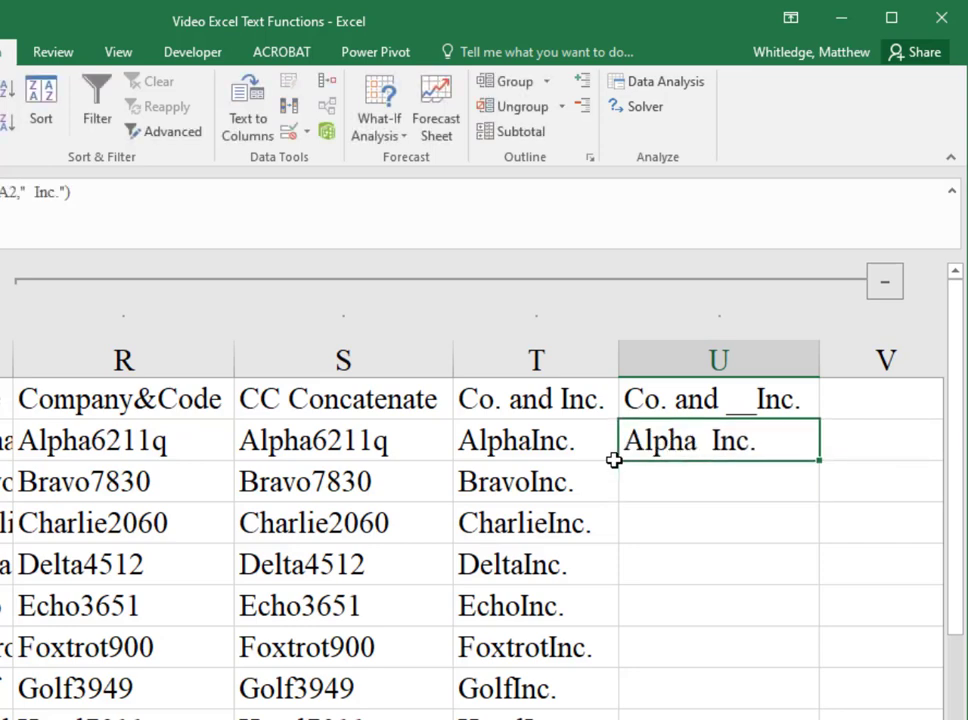
double_click(819, 461)
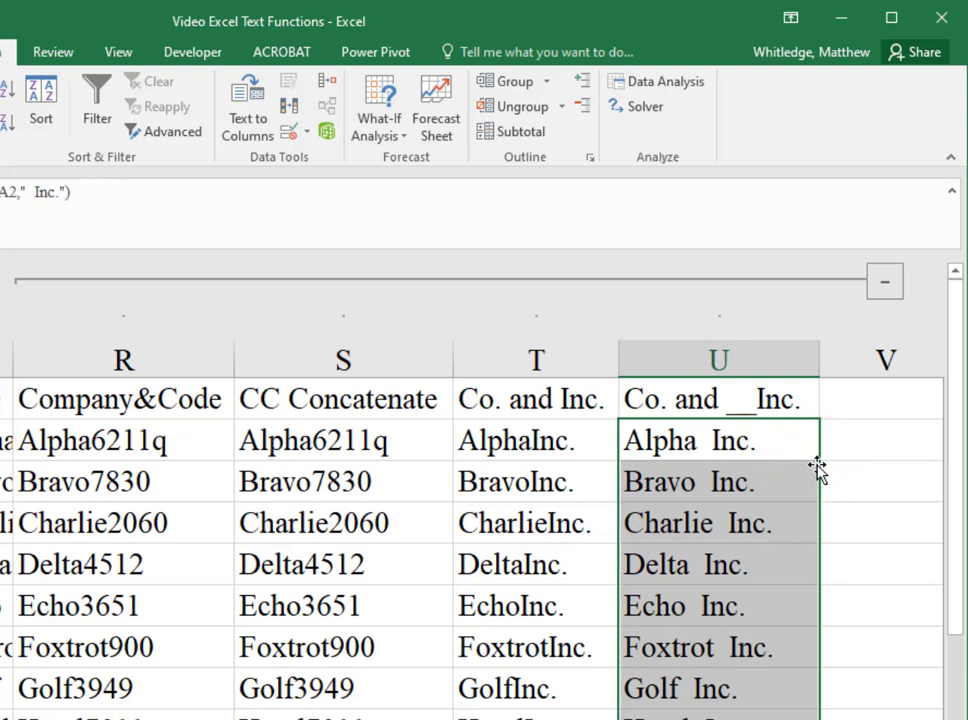